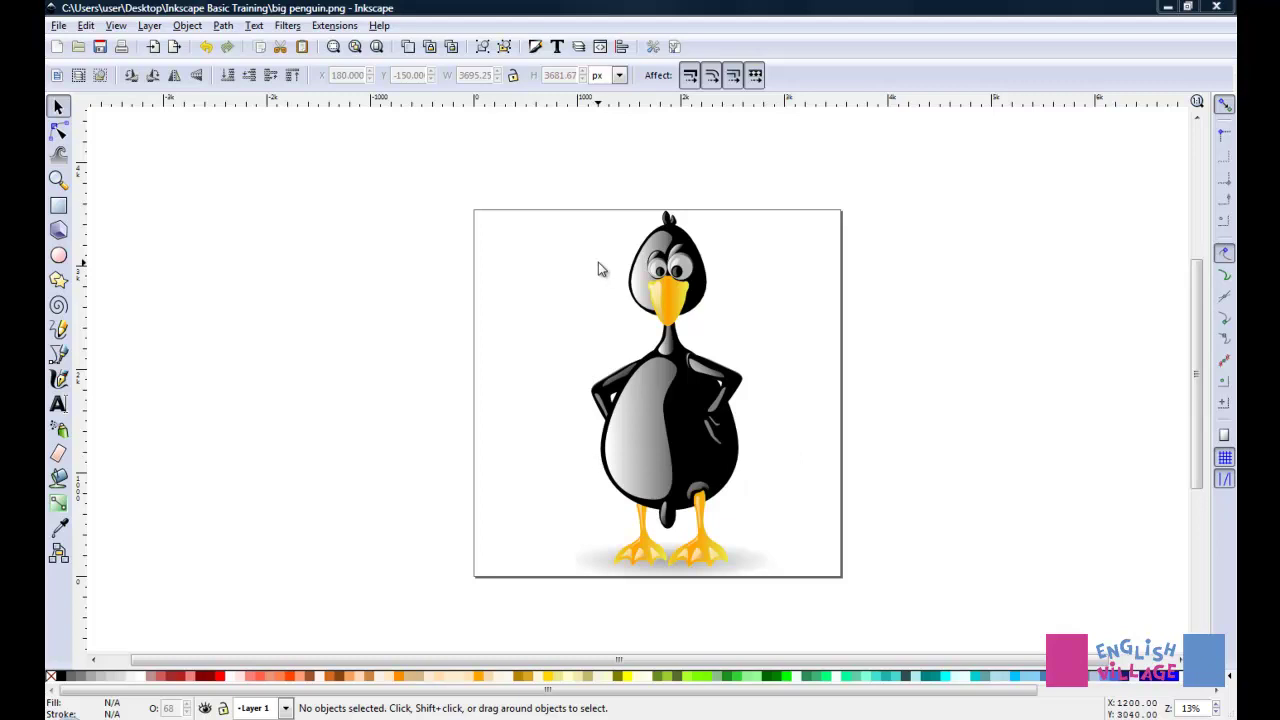
# Save a copy of the penguin drawing as a Cairo PNG named "resized penguin" in the Inkscape Basic Training folder
pyautogui.click(58, 26)
pyautogui.click(101, 157)
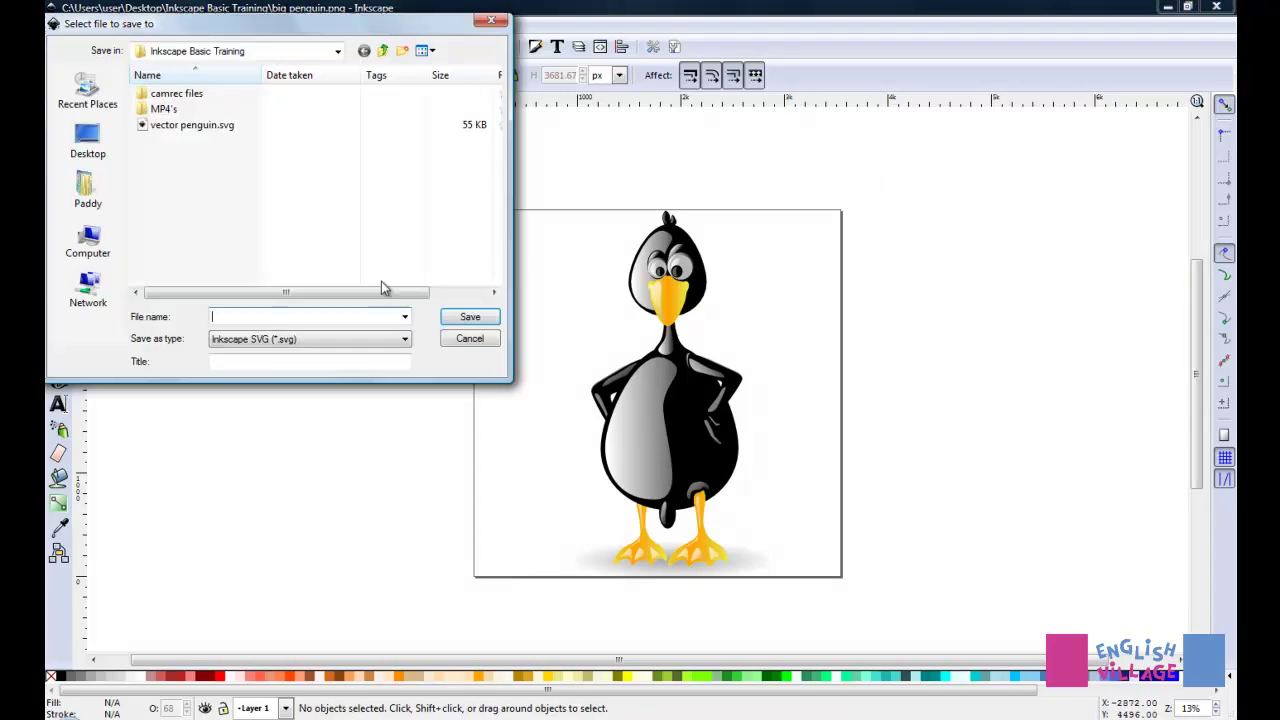
pyautogui.click(406, 340)
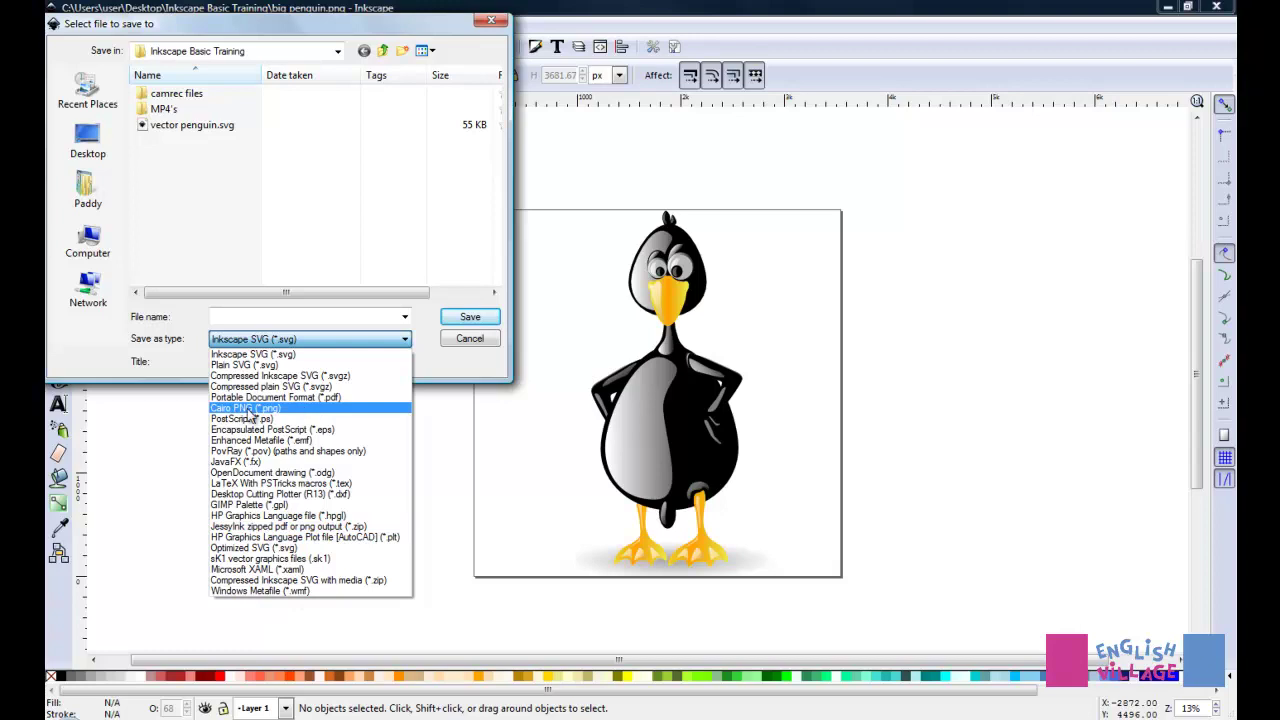
pyautogui.click(246, 409)
pyautogui.click(243, 317)
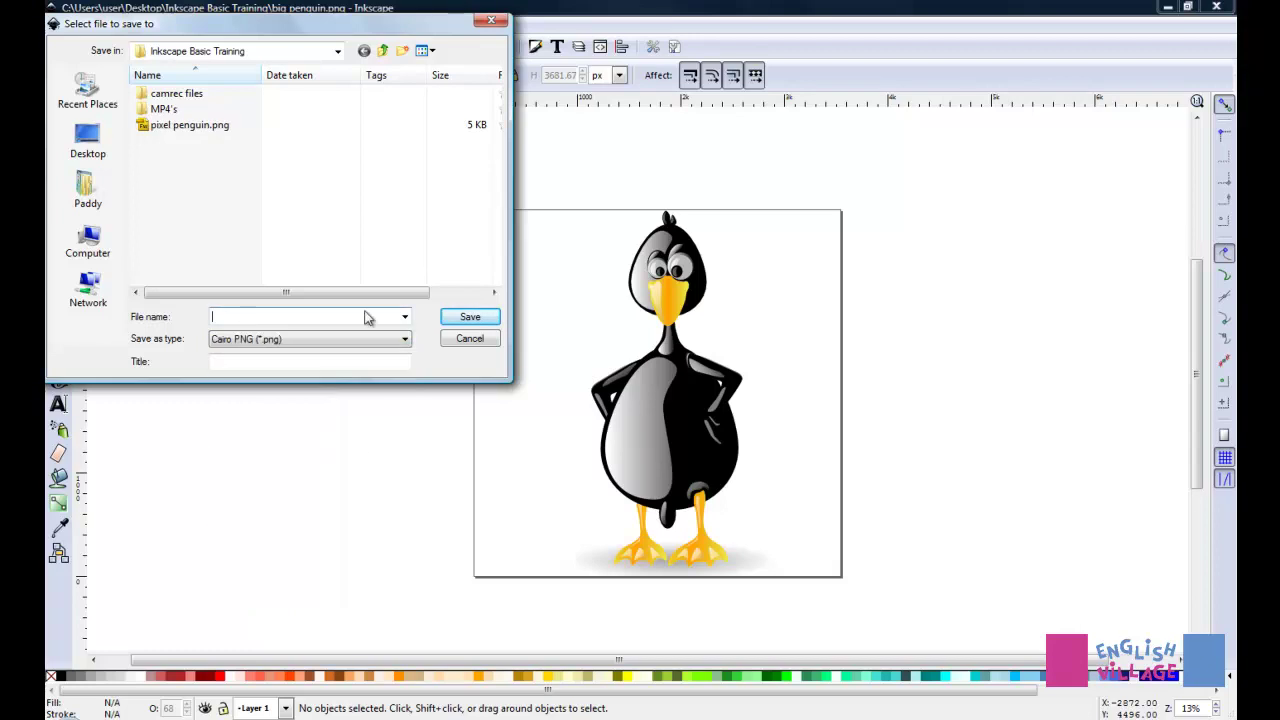
pyautogui.write('pe')
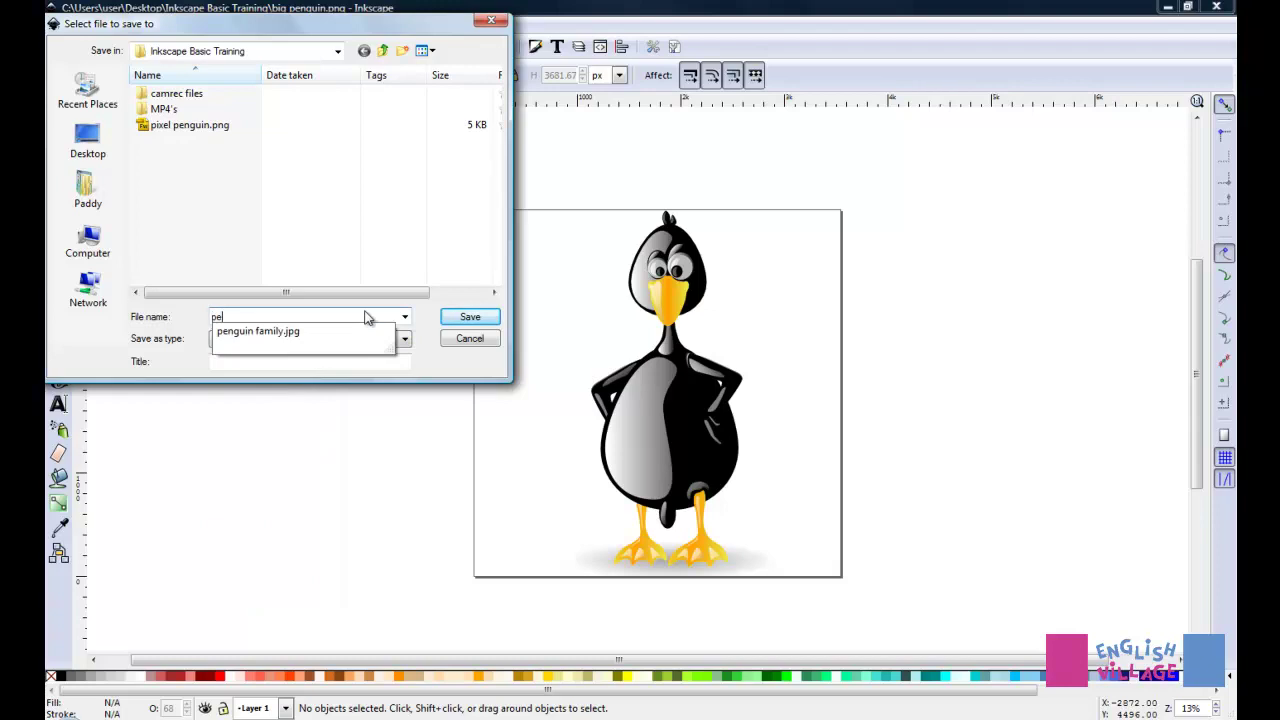
pyautogui.press('BackSpace')
pyautogui.press('BackSpace')
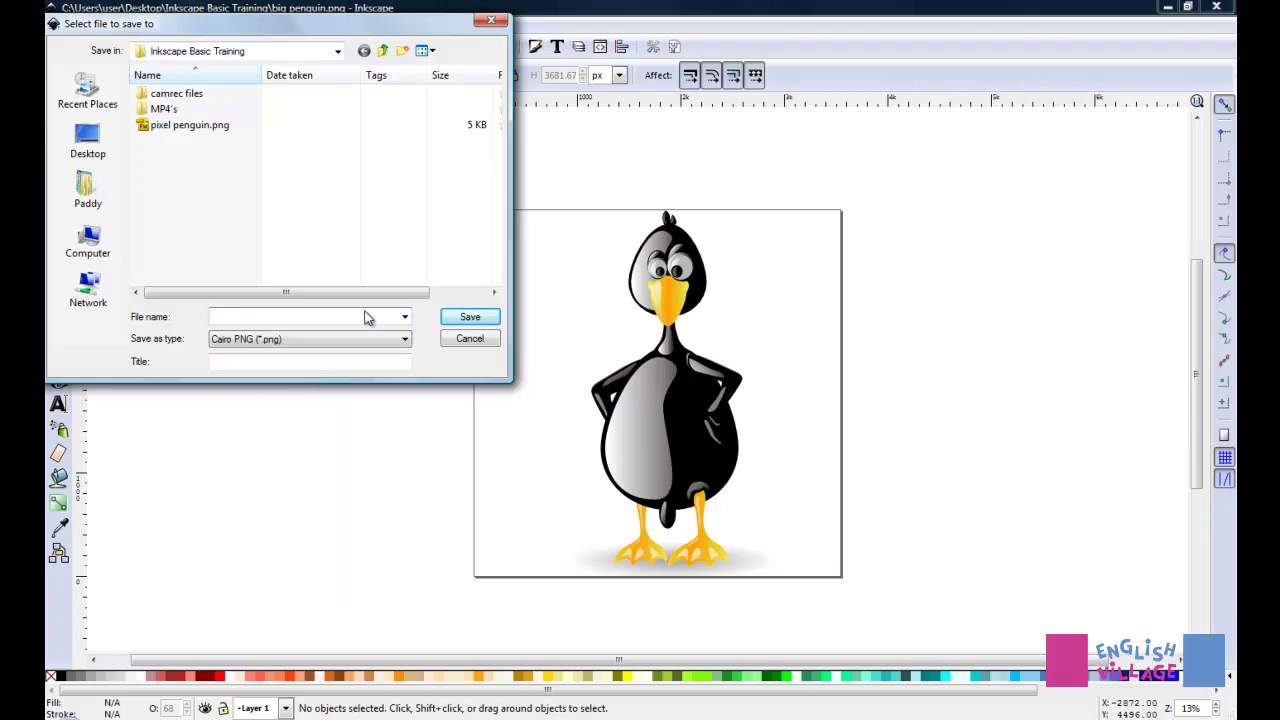
pyautogui.write('resized penguin')
pyautogui.click(470, 318)
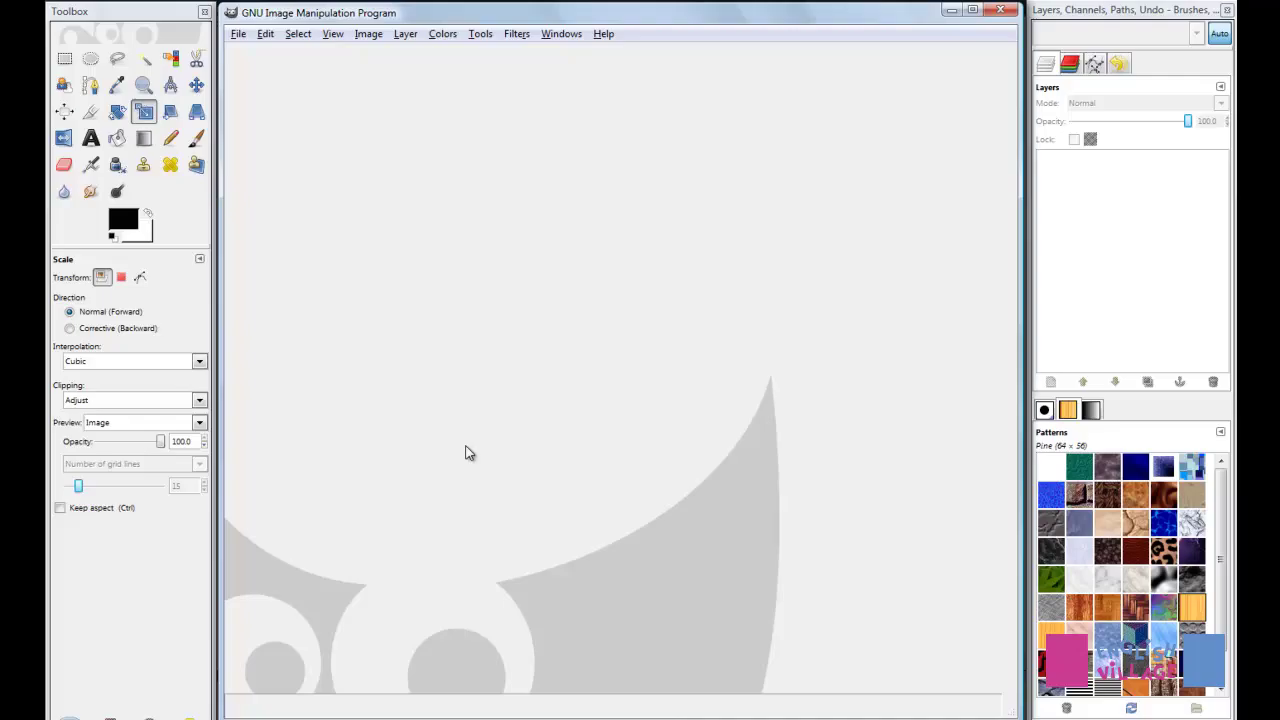
# Switch to GIMP and open resized penguin.png from the Inkscape Basic Training folder
pyautogui.hotkey('alt', 'Tab')
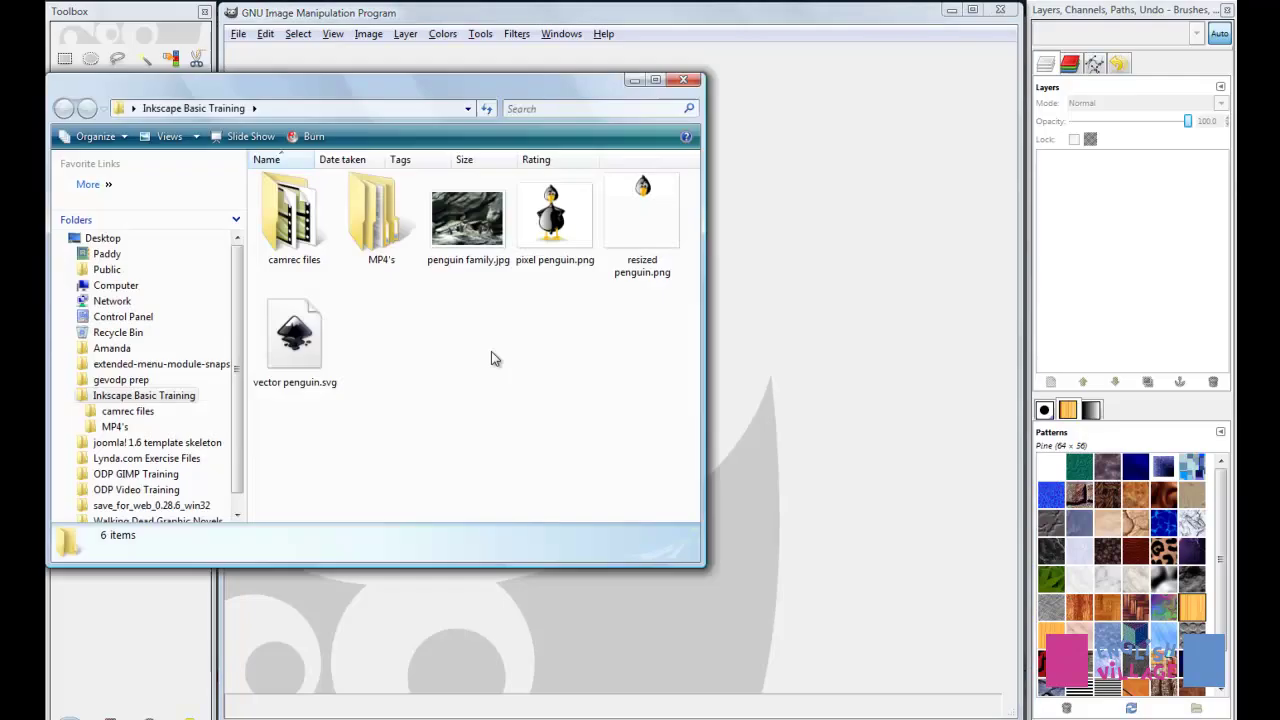
pyautogui.click(642, 238)
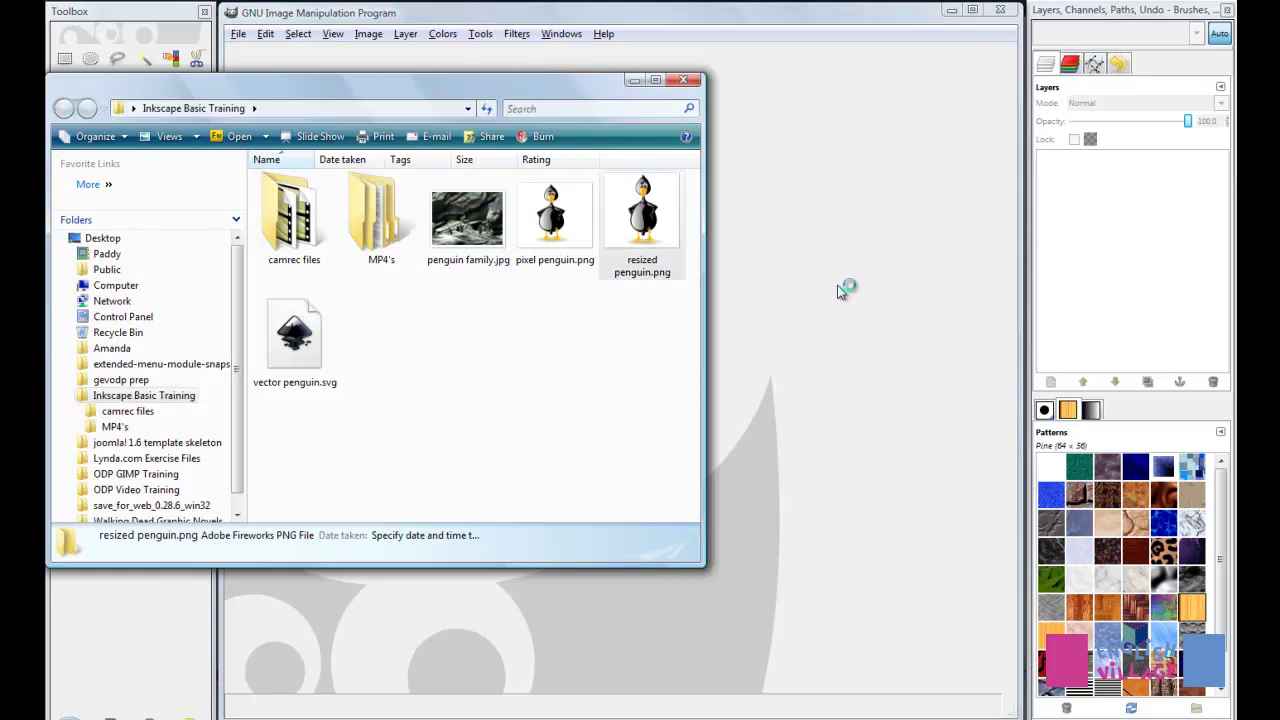
pyautogui.click(634, 81)
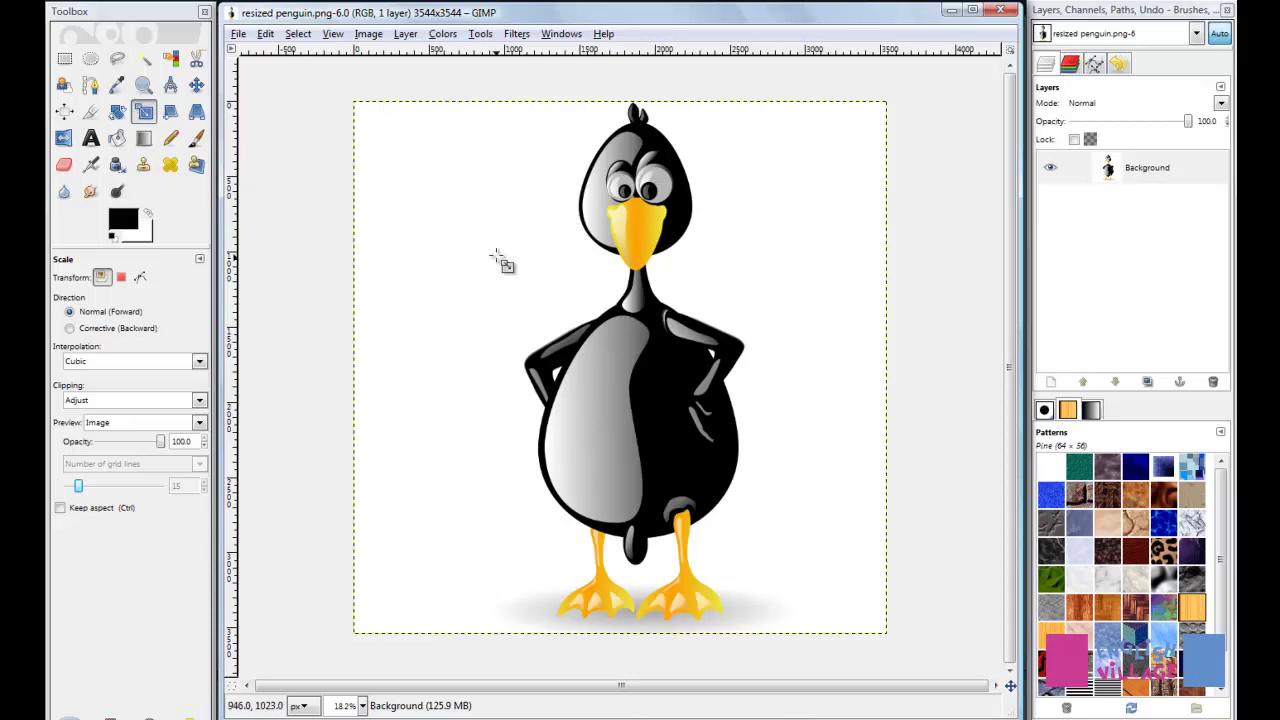
# Add penguin family.jpg from the folder as a layer above the penguin image and hide that layer
pyautogui.hotkey('alt', 'Tab')
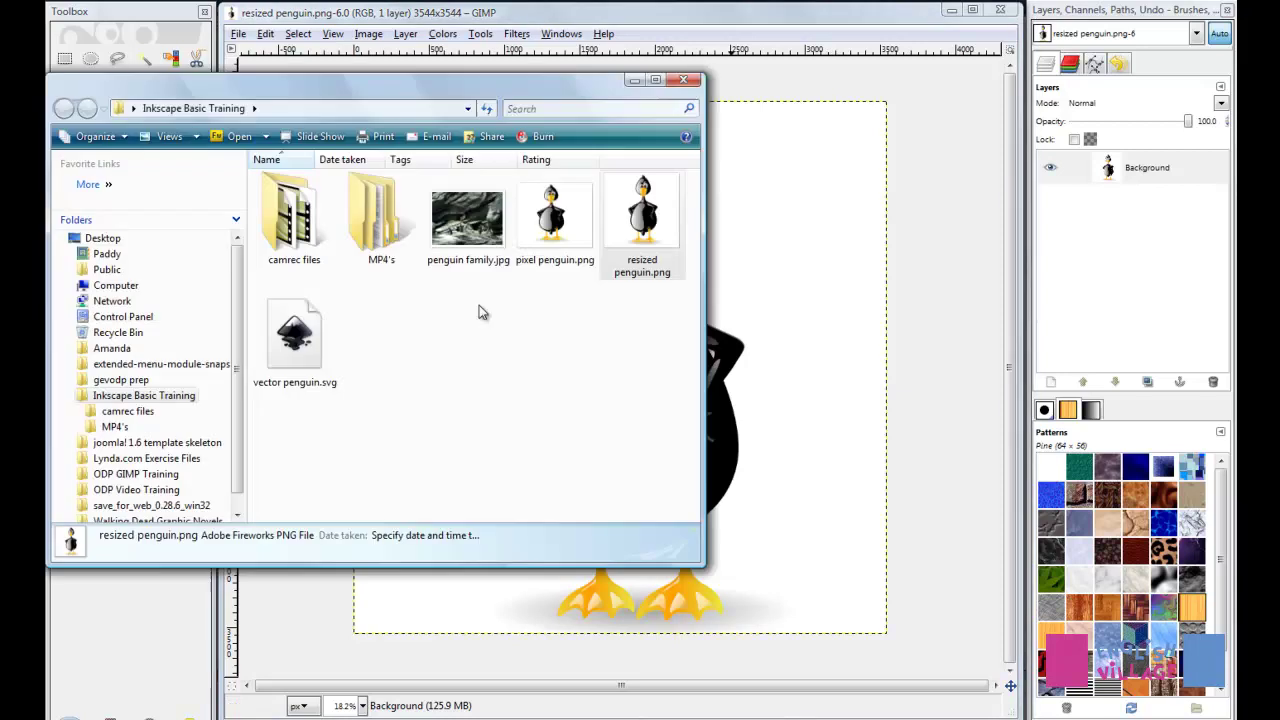
pyautogui.moveTo(467, 220); pyautogui.dragTo(730, 292)
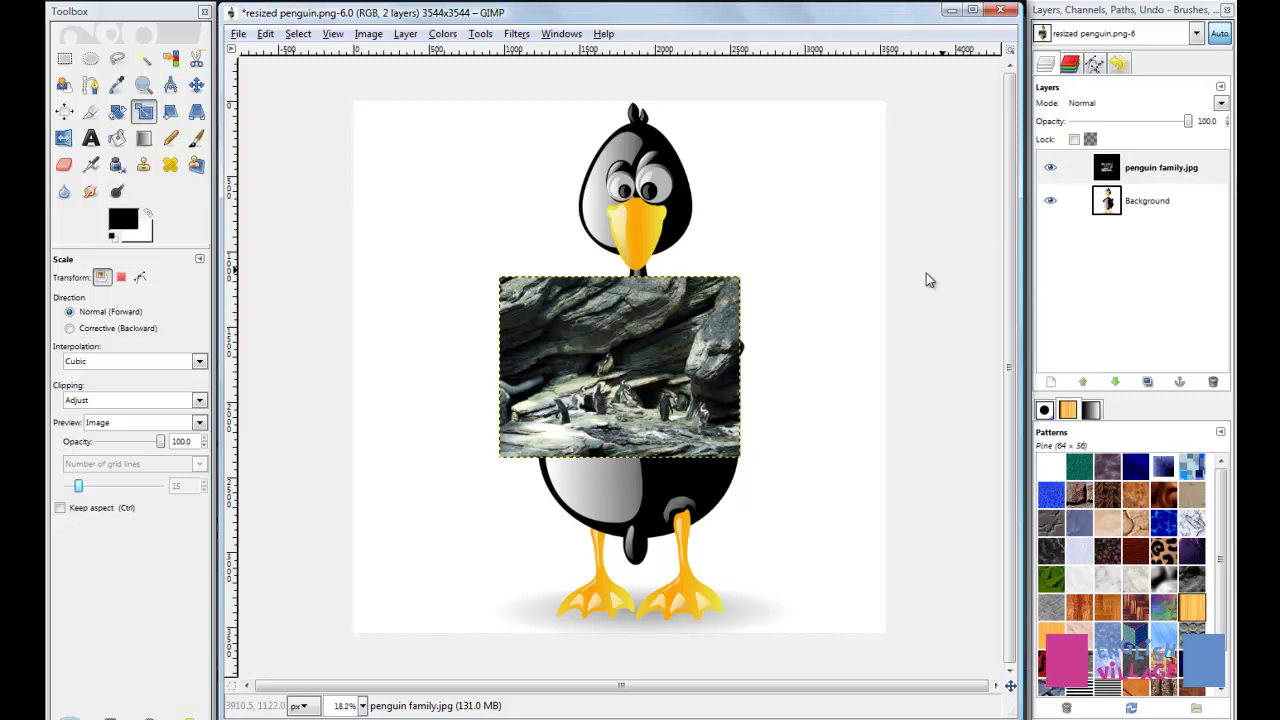
pyautogui.click(1050, 167)
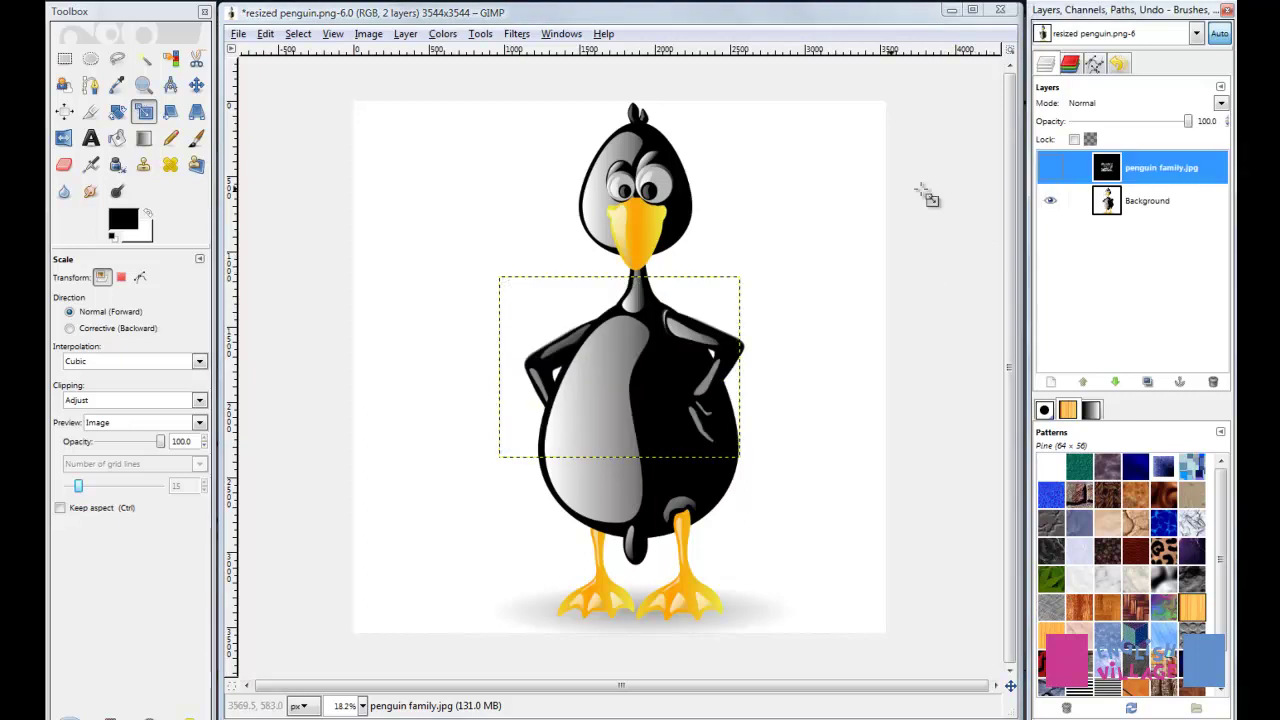
# Fuzzy-select and delete the white area around the penguin on the Background layer, and close the image without saving
pyautogui.click(148, 65)
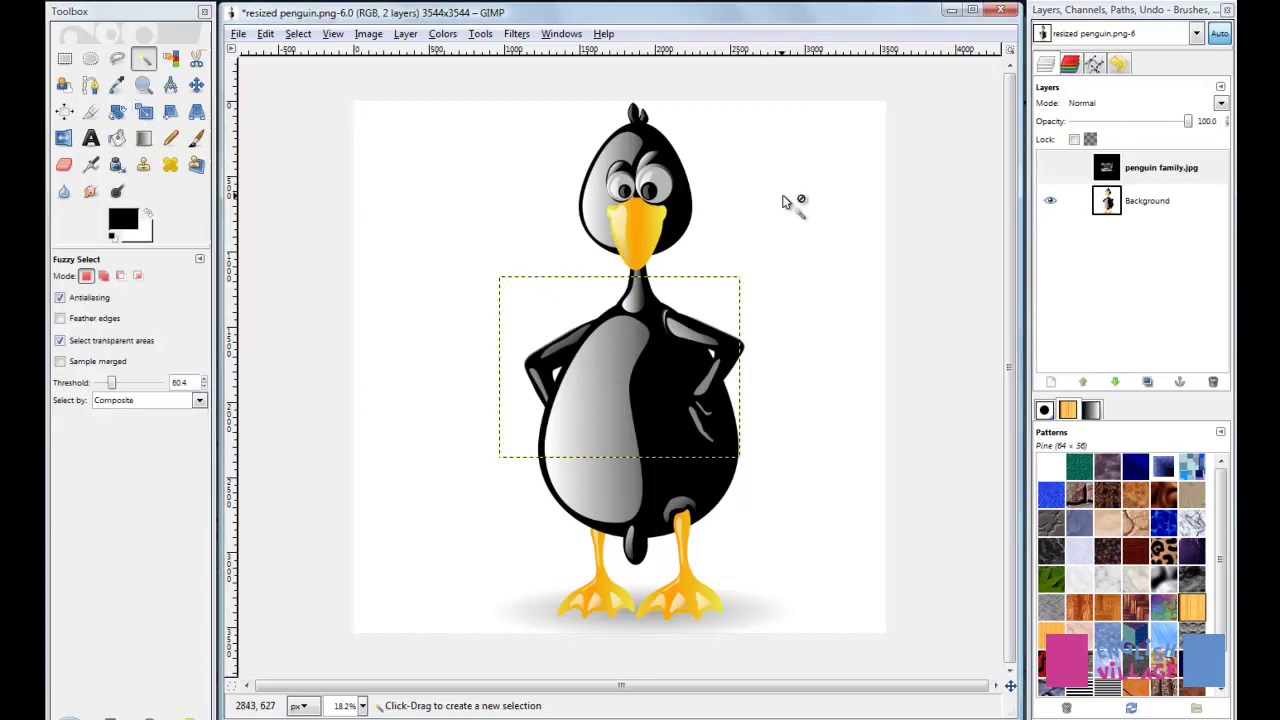
pyautogui.click(786, 160)
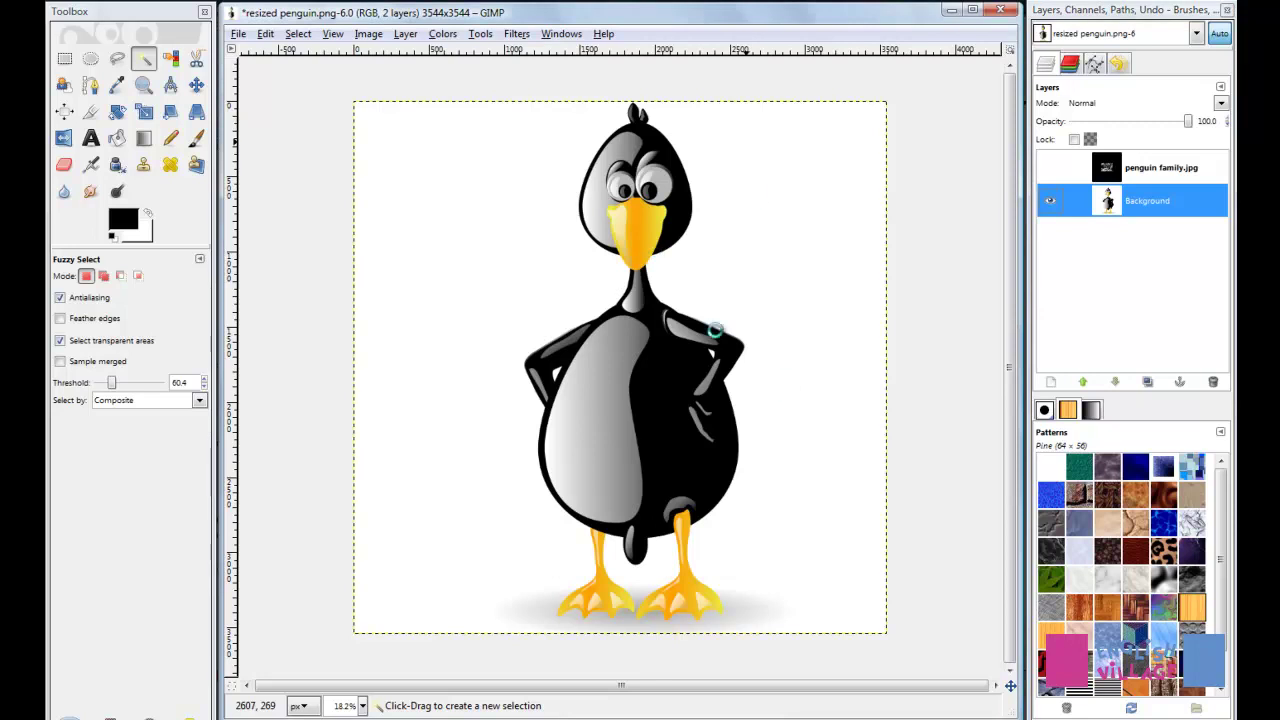
pyautogui.click(715, 330)
pyautogui.click(838, 277)
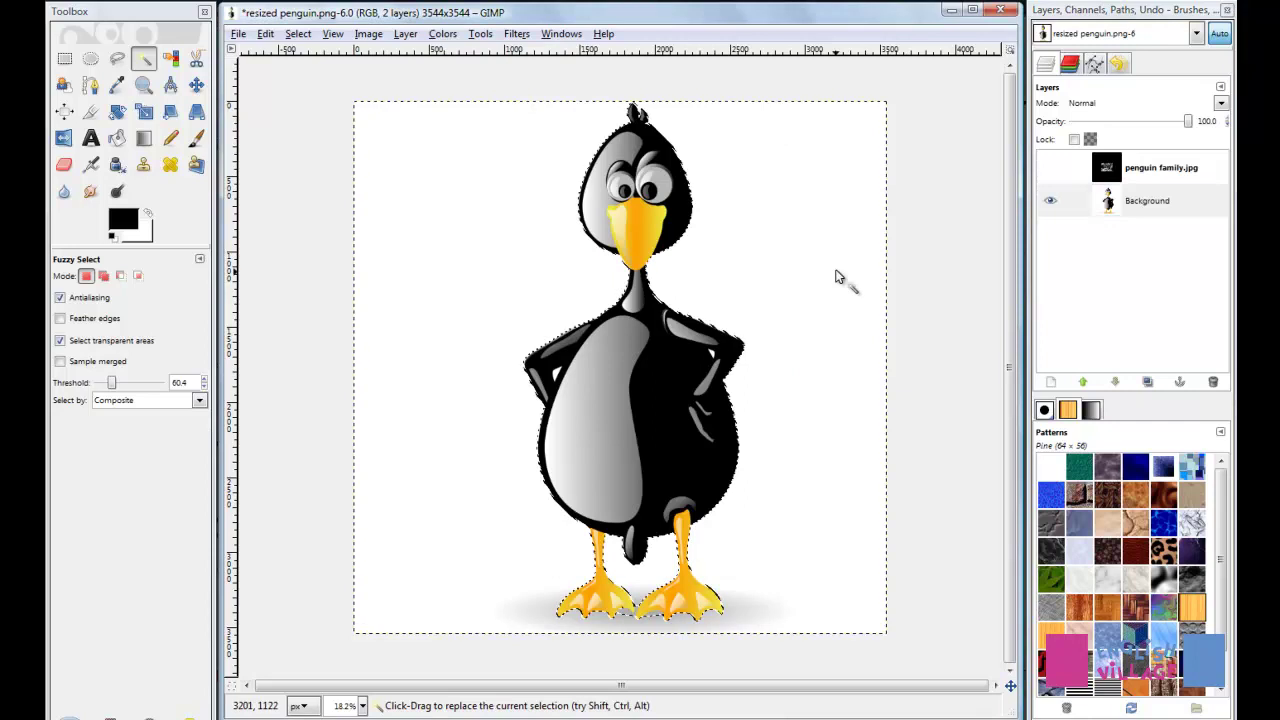
pyautogui.press('Delete')
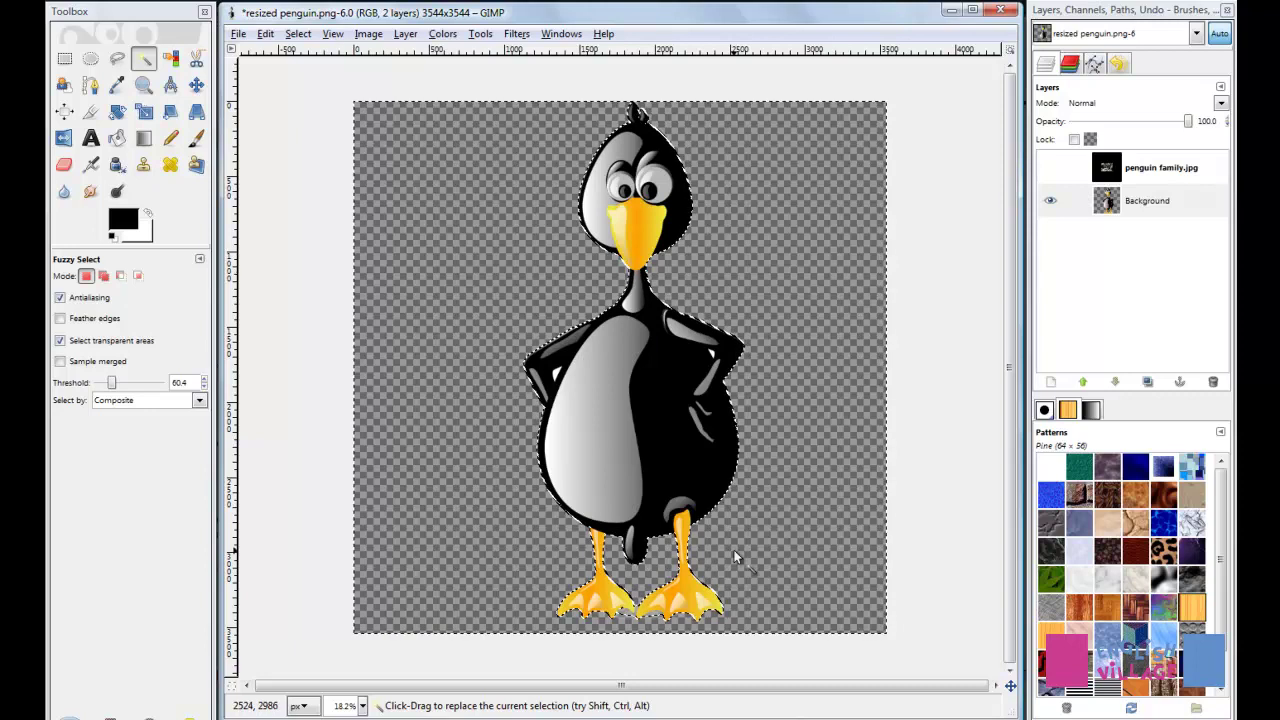
pyautogui.click(1002, 12)
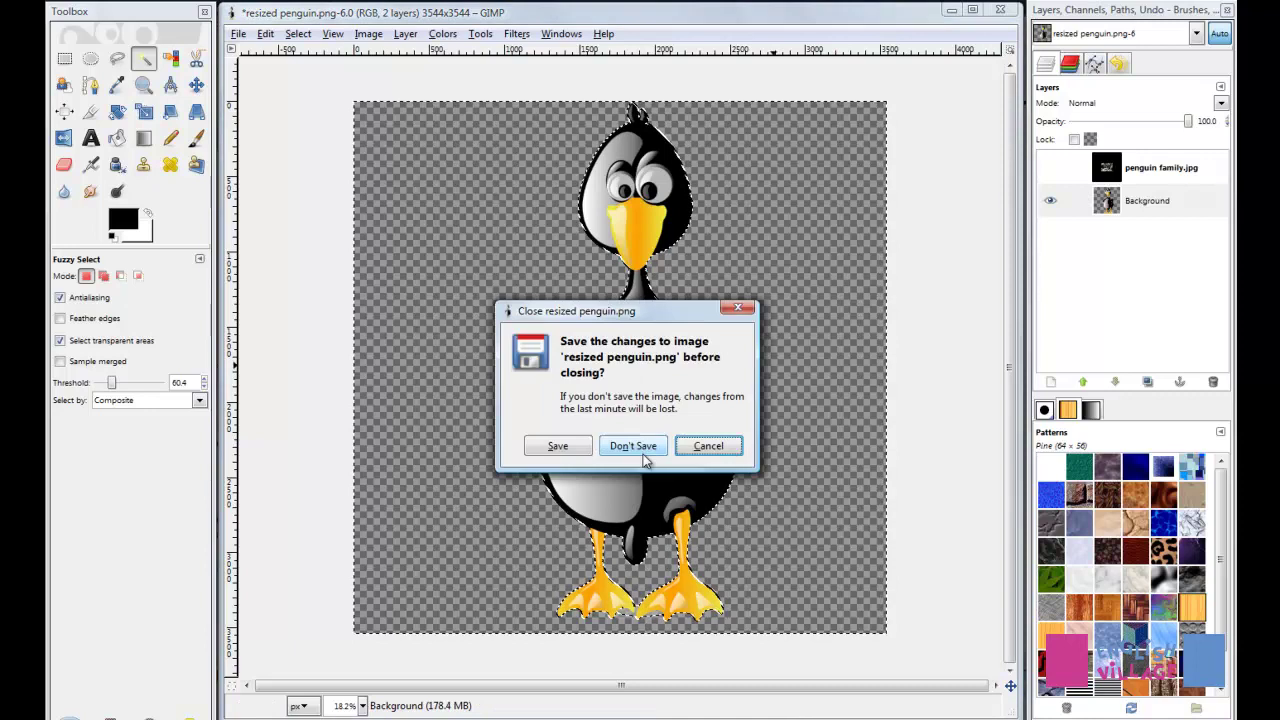
pyautogui.click(635, 446)
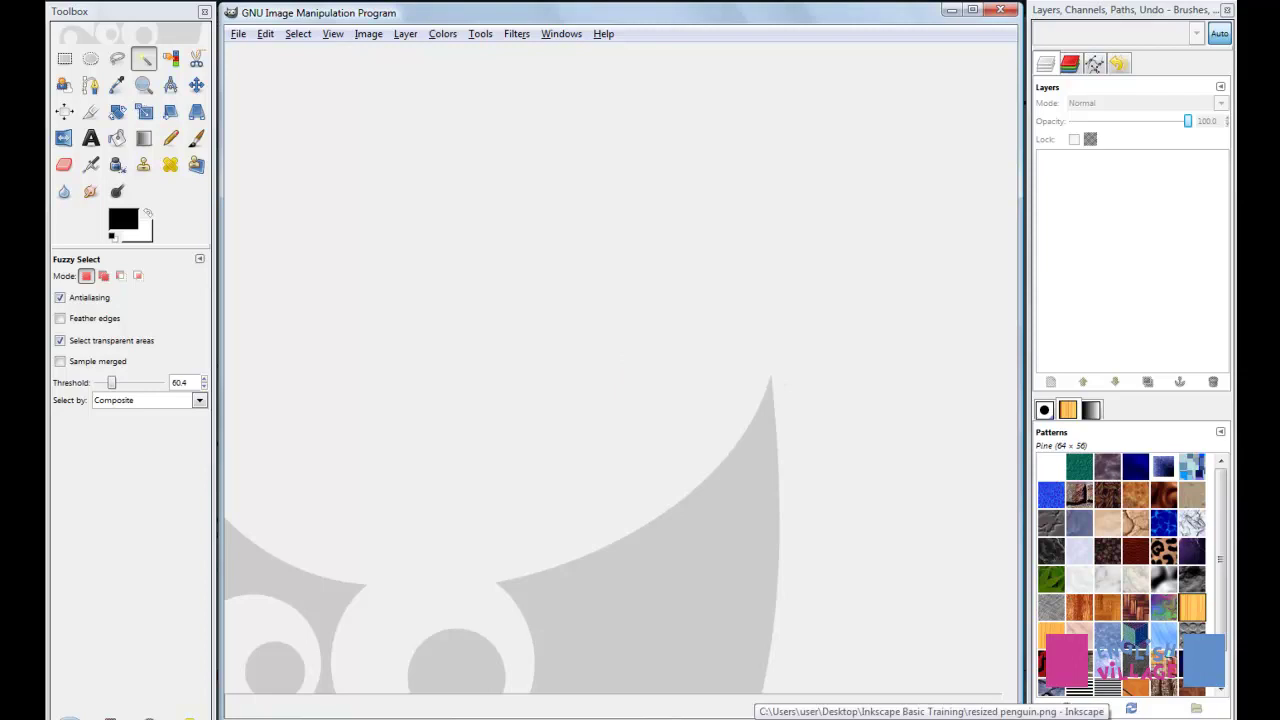
# Open vector penguin.svg from the Inkscape Basic Training folder in GIMP, rendering it with millimetre units at a height of 1000 mm
pyautogui.click(620, 719)
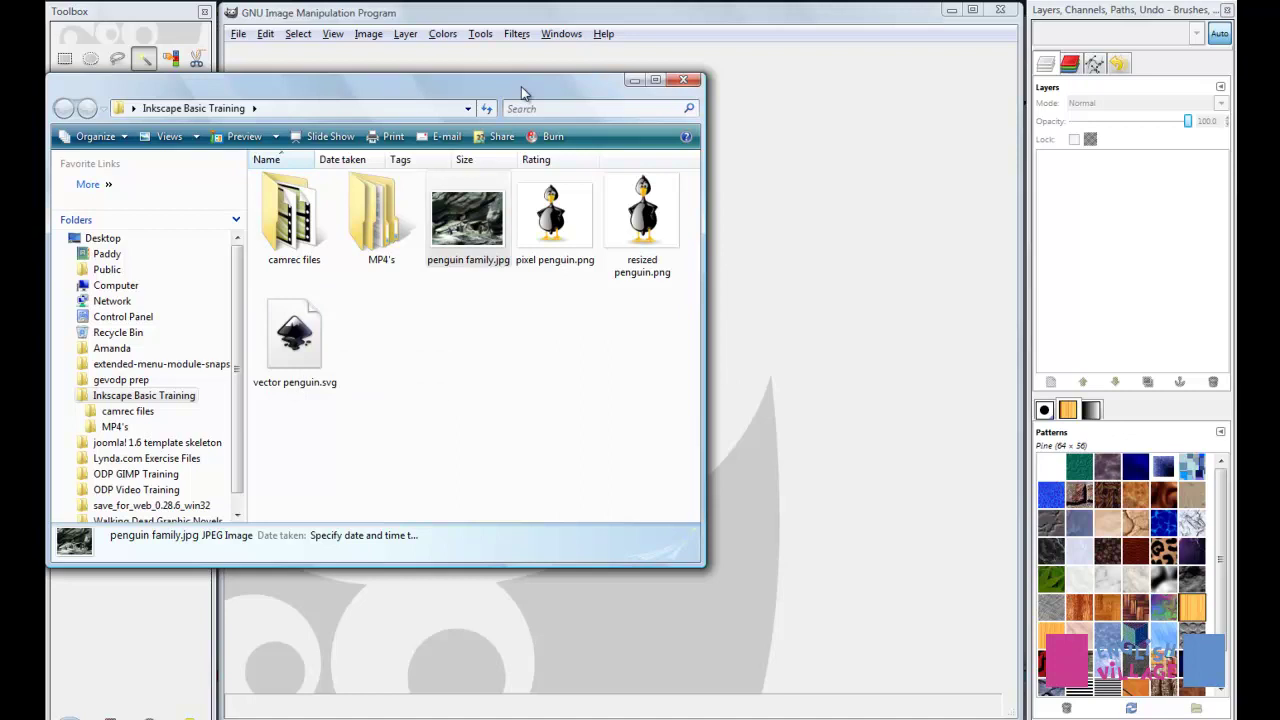
pyautogui.moveTo(521, 93); pyautogui.dragTo(362, 50)
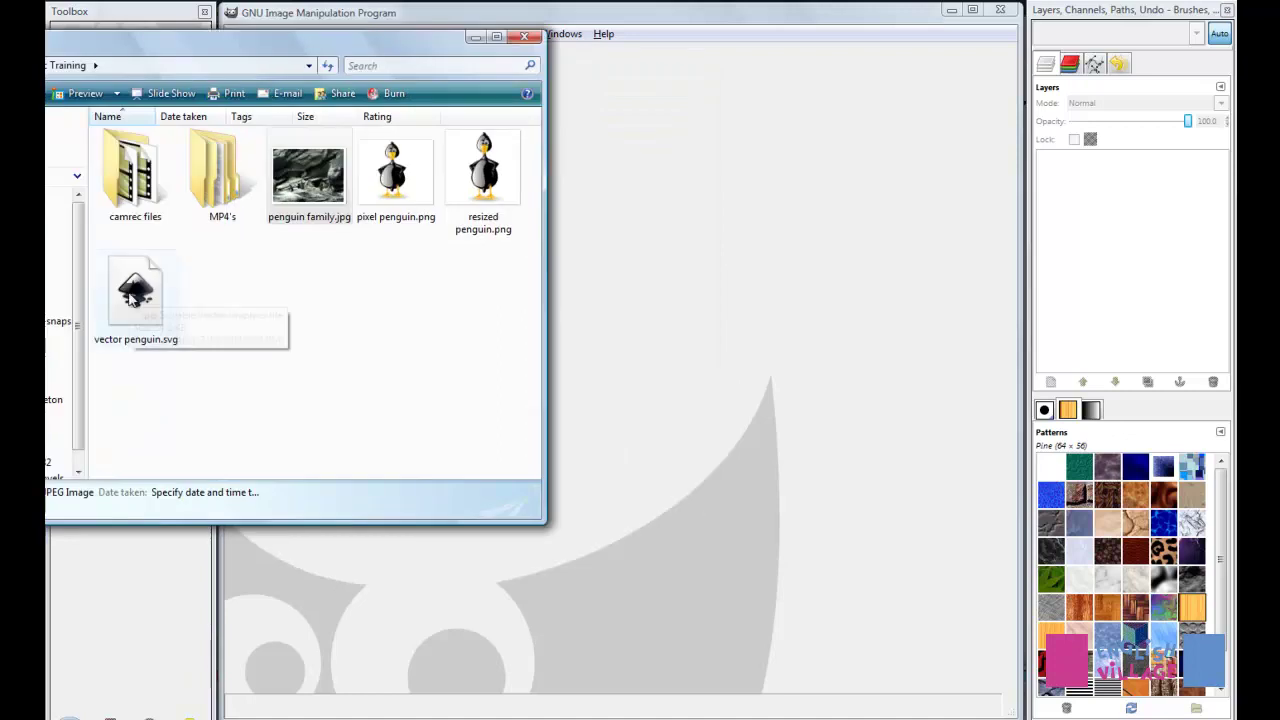
pyautogui.click(133, 297)
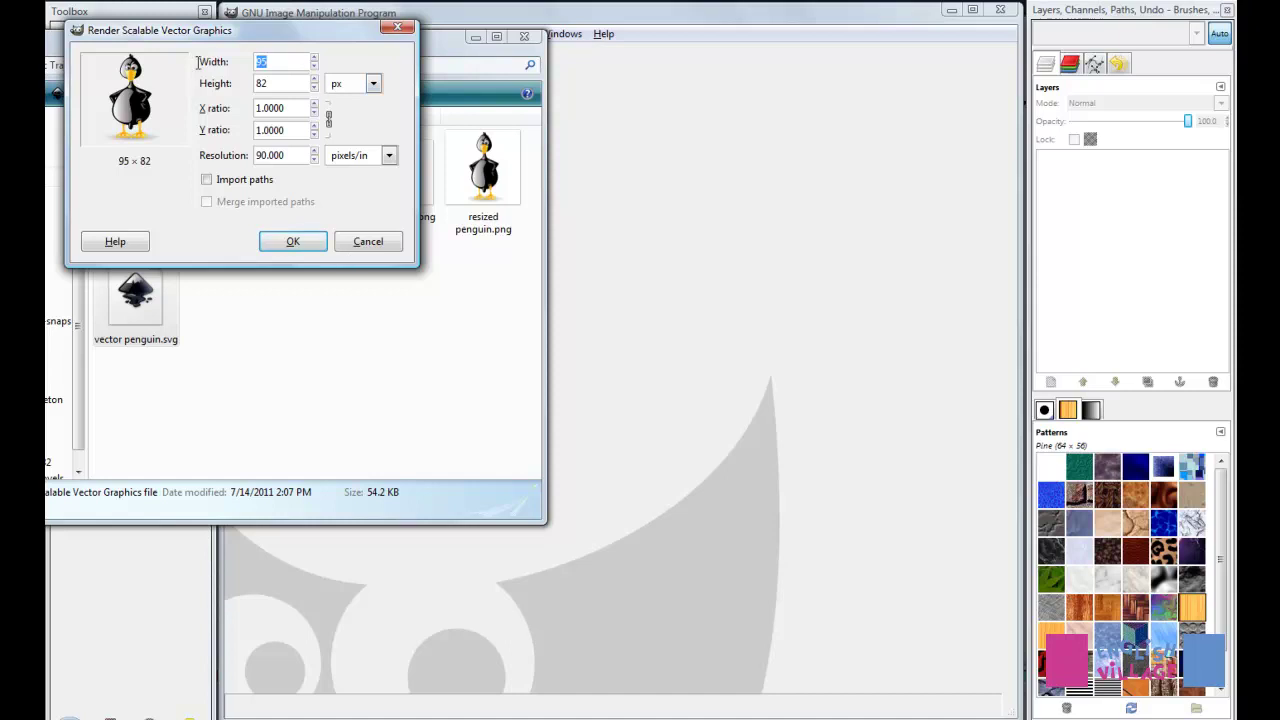
pyautogui.press('Tab')
pyautogui.click(372, 83)
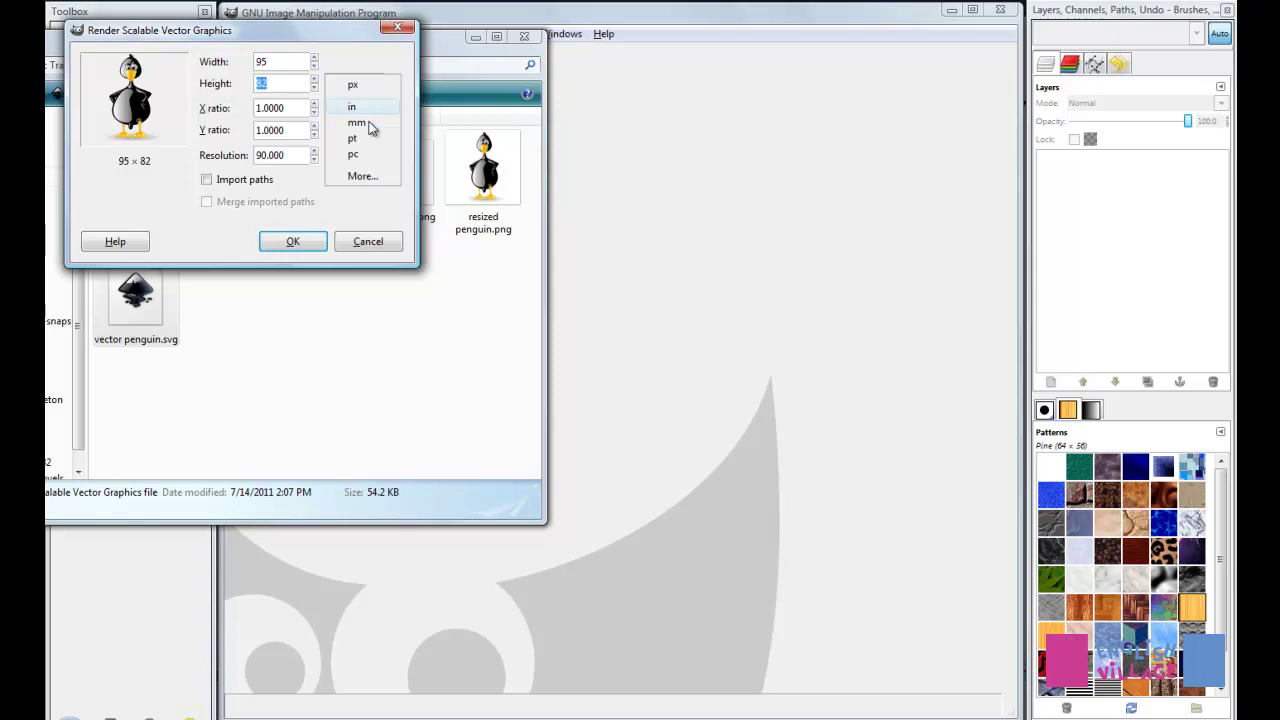
pyautogui.click(368, 123)
pyautogui.moveTo(282, 83); pyautogui.dragTo(207, 87)
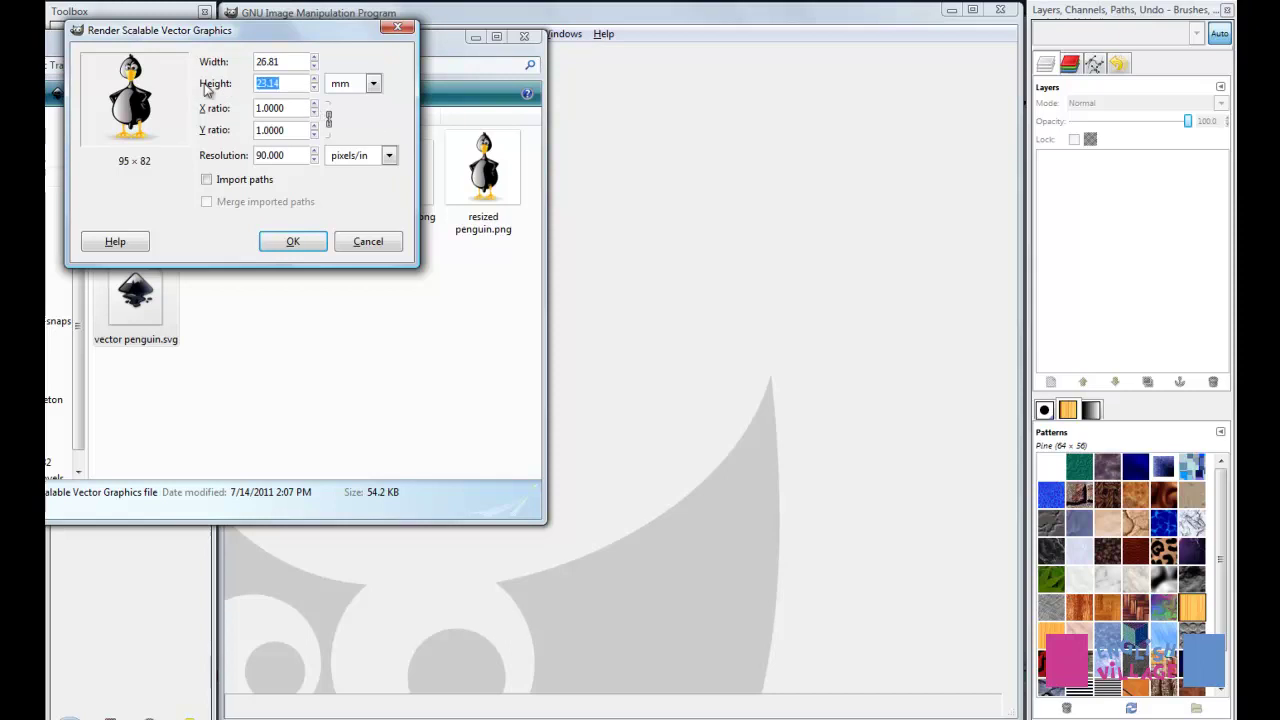
pyautogui.write('1000')
pyautogui.press('Tab')
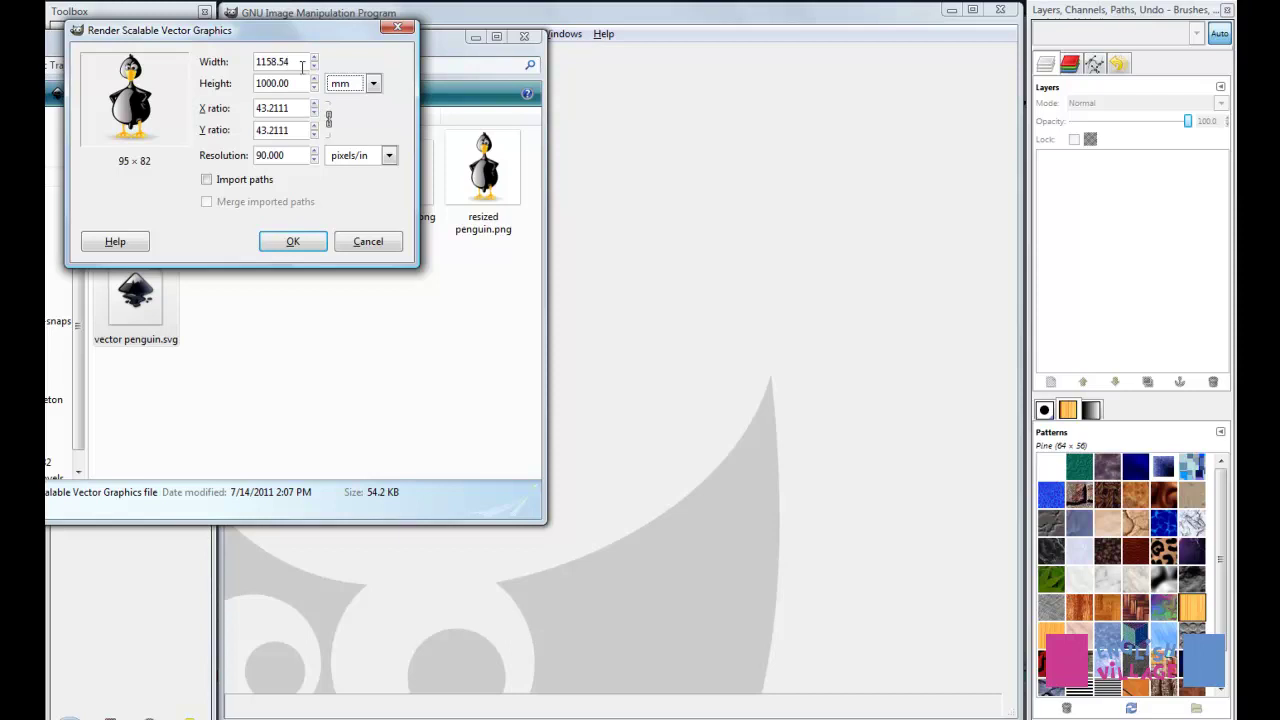
pyautogui.click(298, 245)
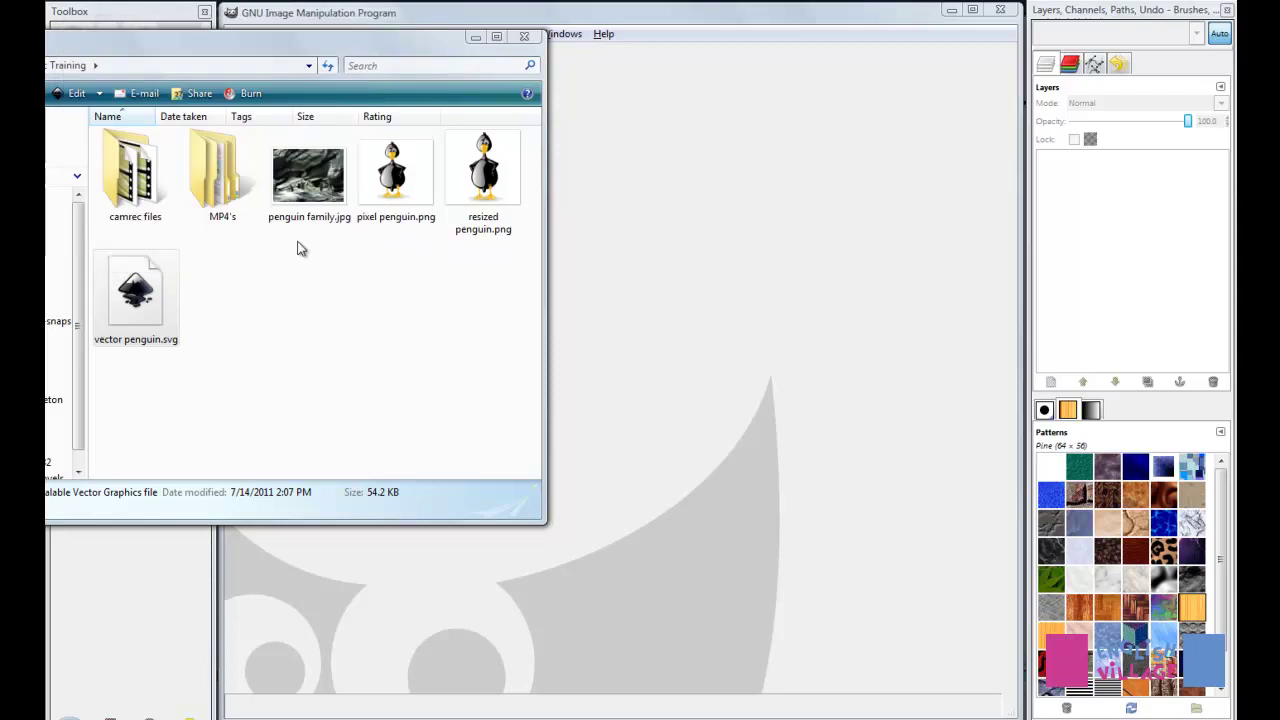
pyautogui.click(476, 37)
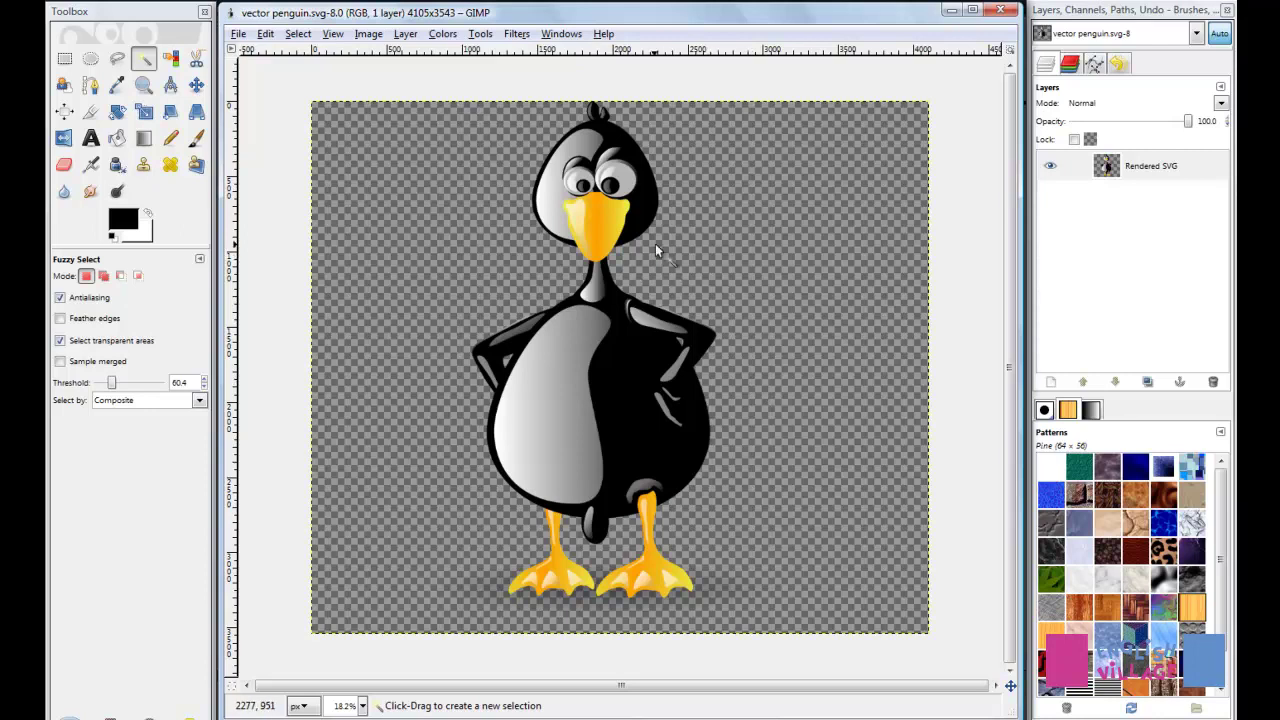
# Examine the edge quality of the rendered penguin around its neck and shoulder at high magnification
pyautogui.press('ctrl')
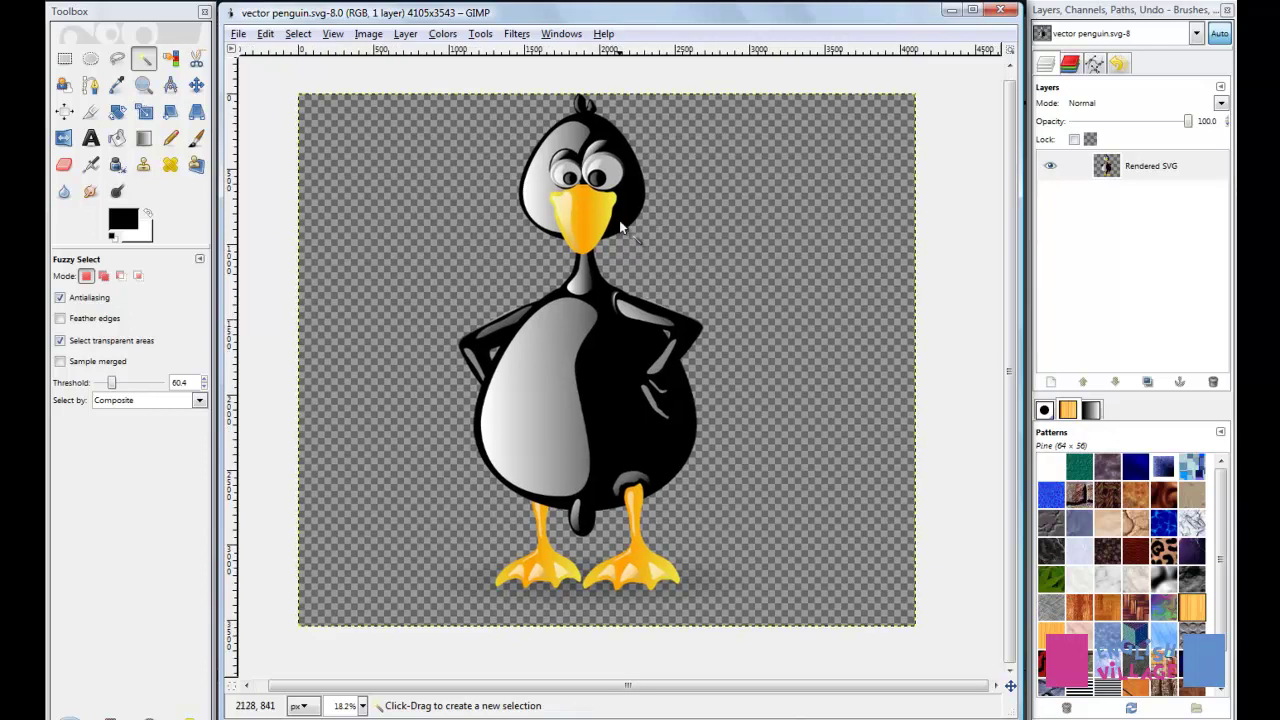
pyautogui.scroll(2, 670, 298)
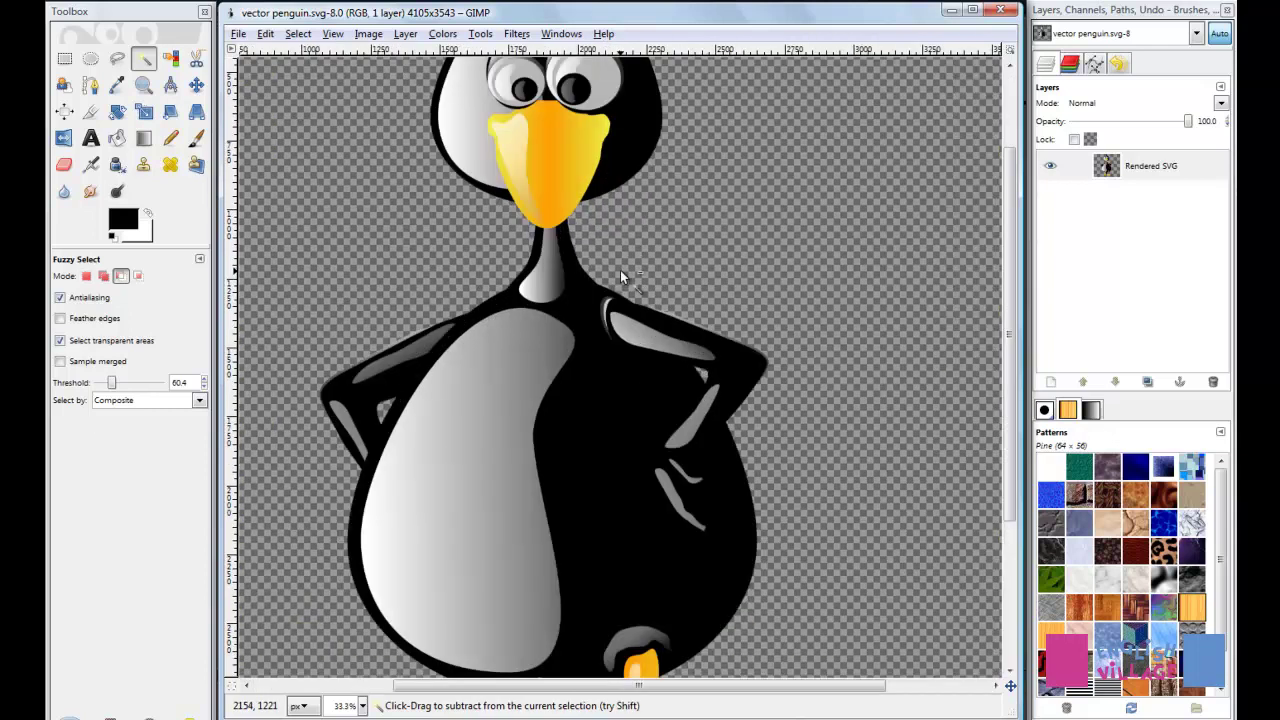
pyautogui.scroll(3, 620, 270)
pyautogui.scroll(6, 473, 245)
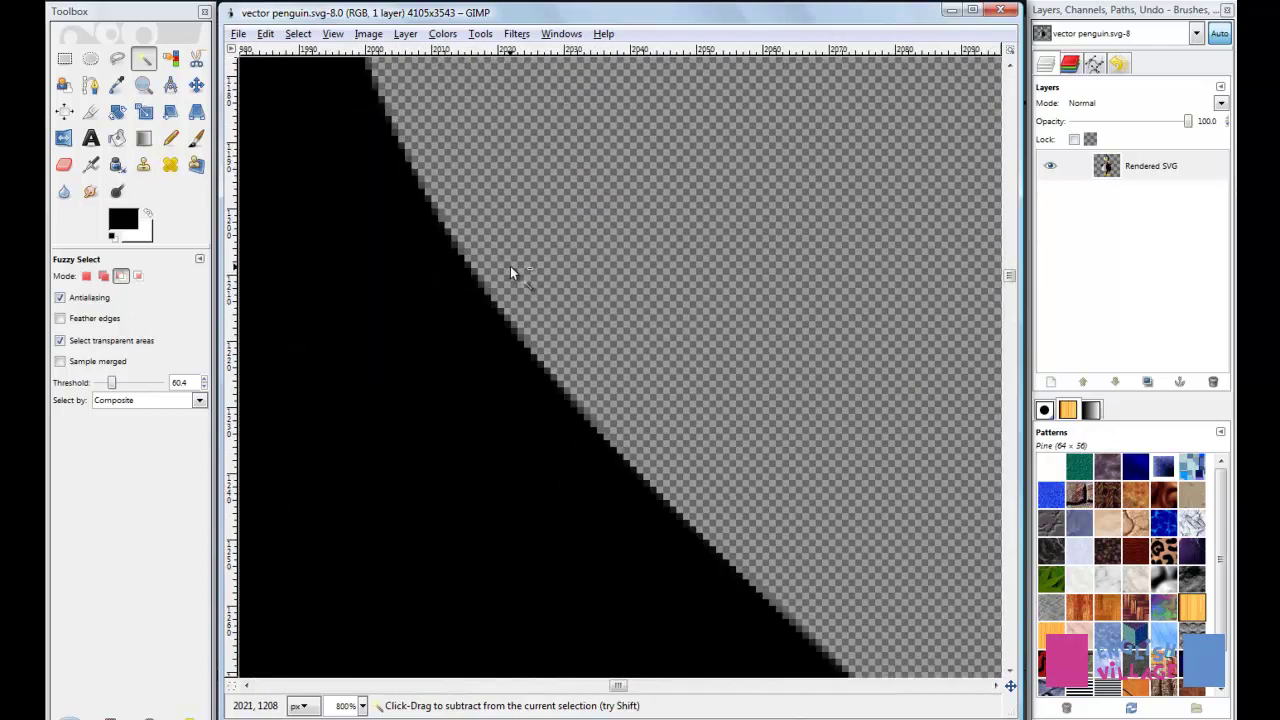
pyautogui.scroll(-1, 510, 268)
pyautogui.scroll(-5, 510, 266)
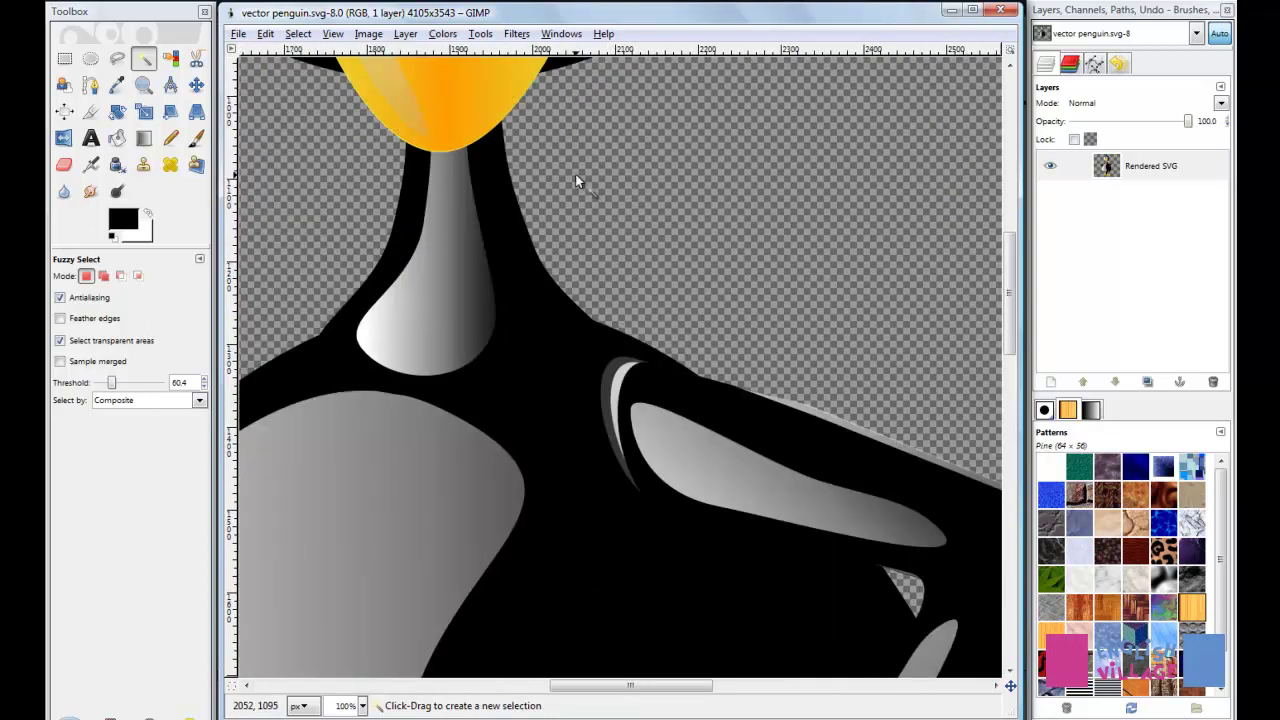
pyautogui.press('ctrl')
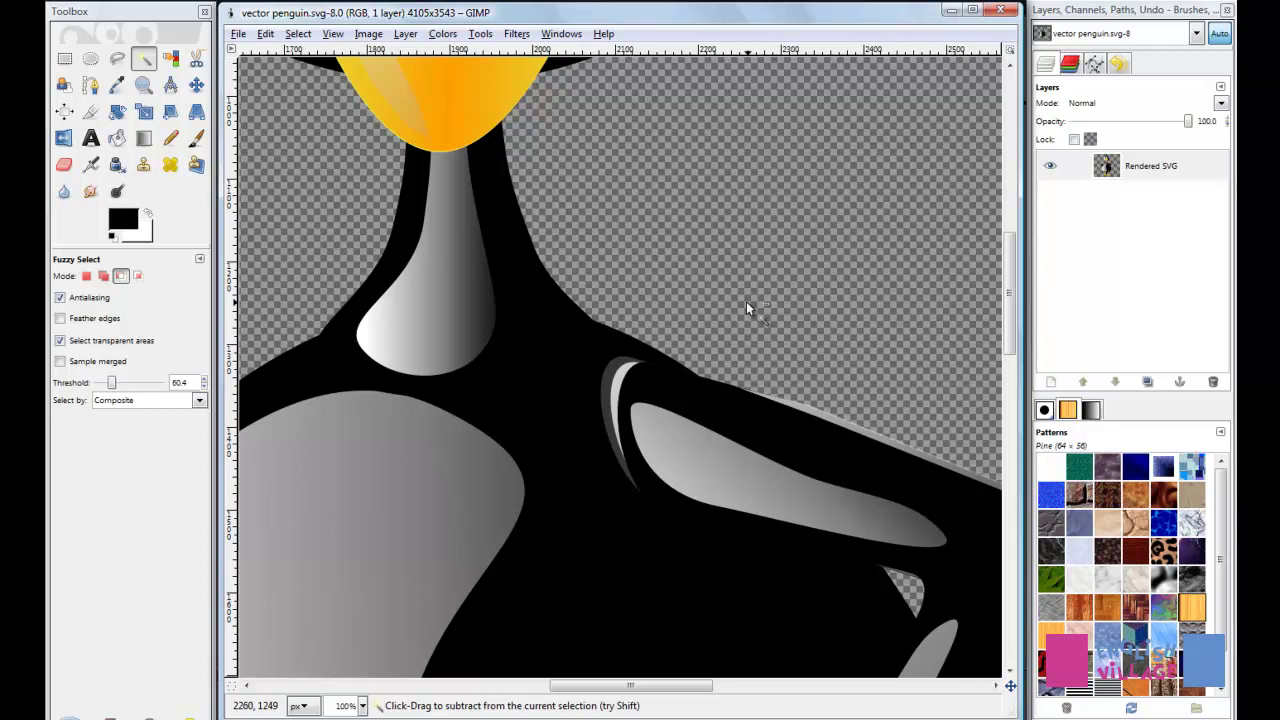
pyautogui.scroll(-6, 746, 309)
pyautogui.scroll(1, 746, 309)
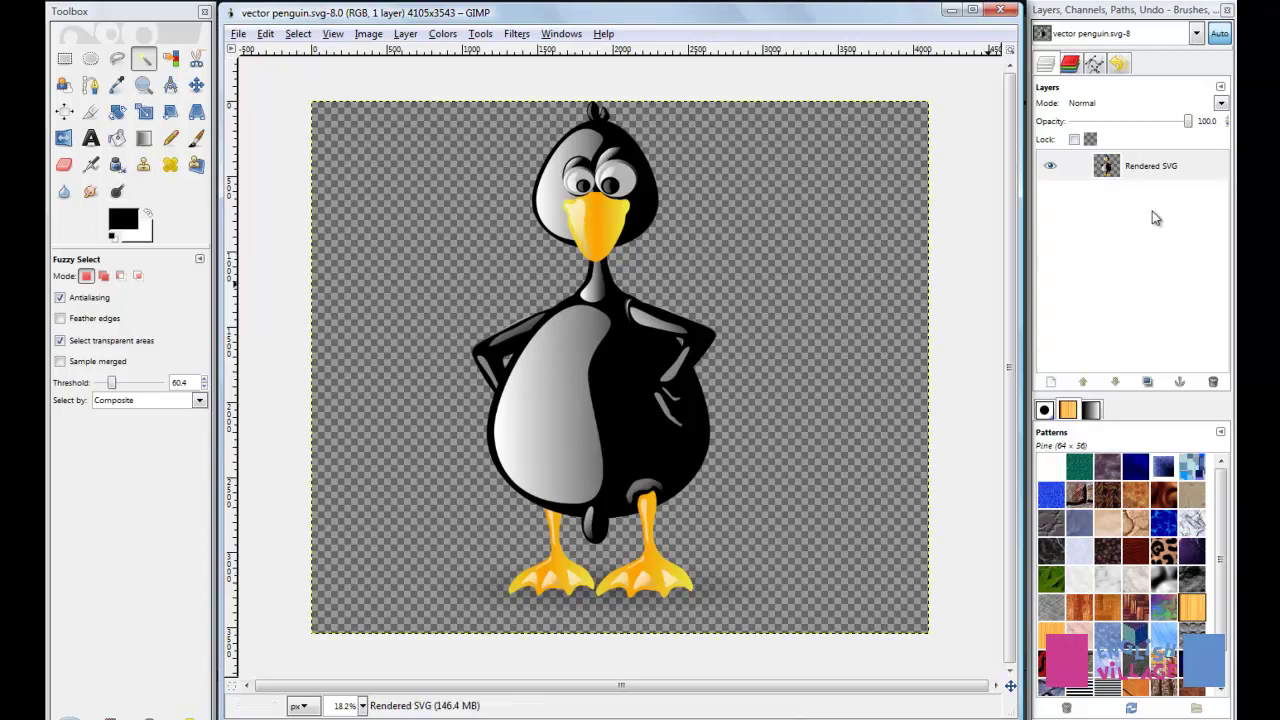
# Create a transparent layer named New Layer, 4105 by 3543 px, and move it below the Rendered SVG layer
pyautogui.click(1051, 383)
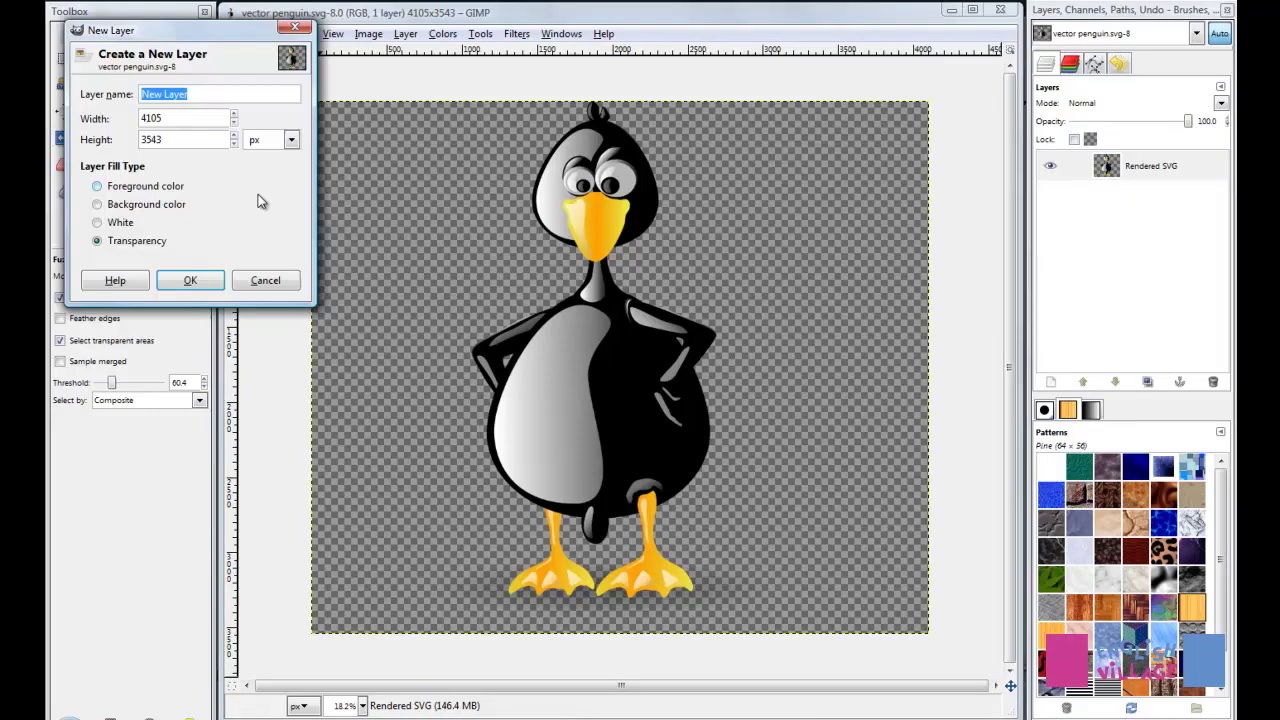
pyautogui.click(189, 282)
pyautogui.moveTo(1095, 172); pyautogui.dragTo(1062, 206)
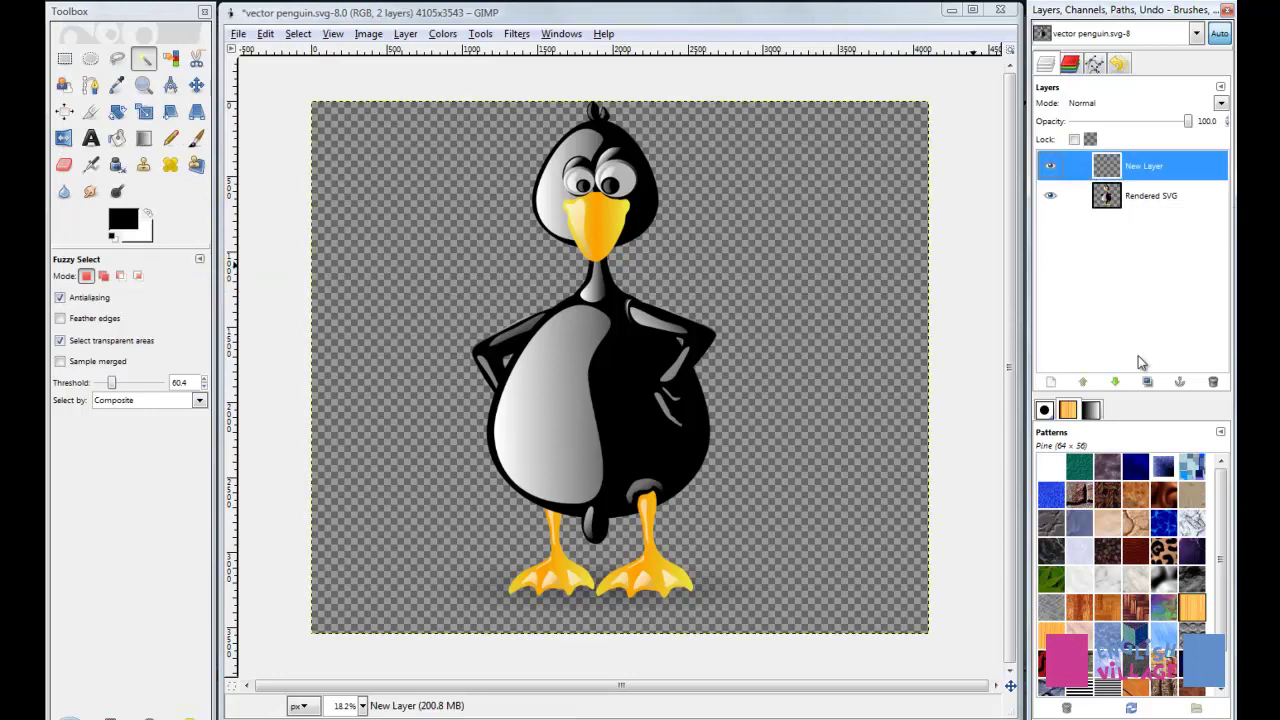
pyautogui.click(1117, 381)
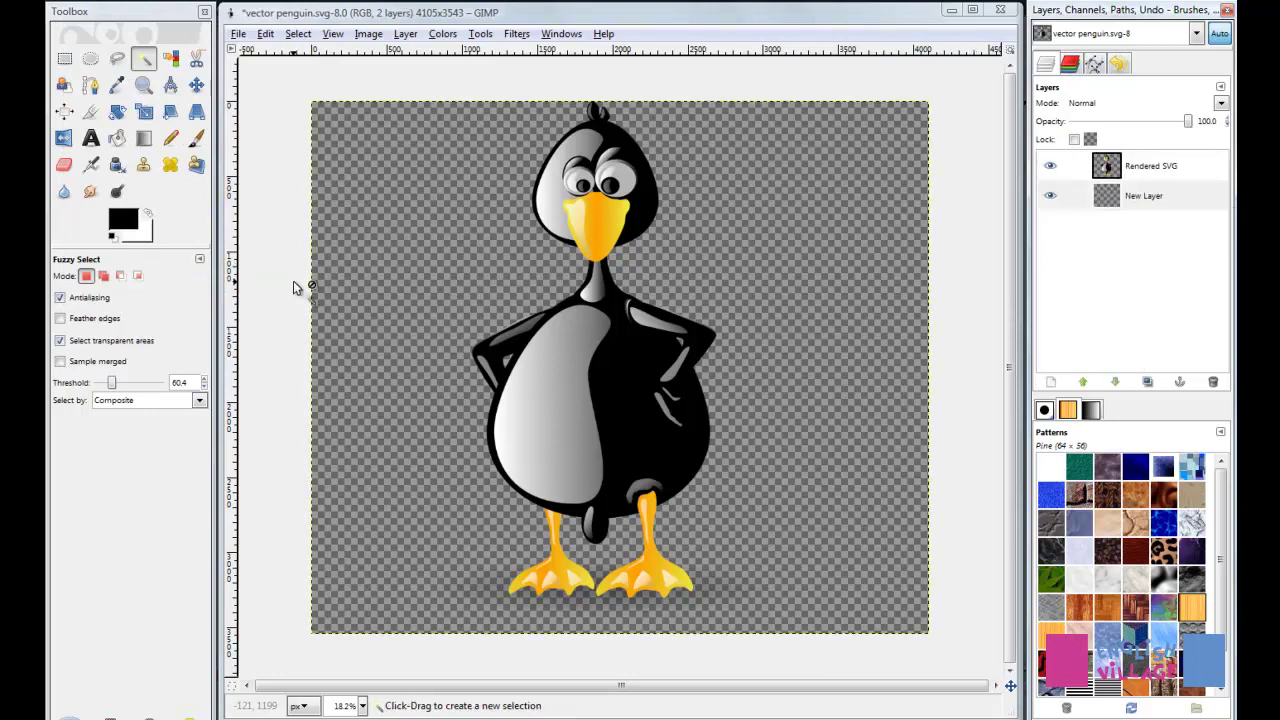
# Set the foreground colour to red and fill the New Layer behind the penguin with it
pyautogui.click(128, 220)
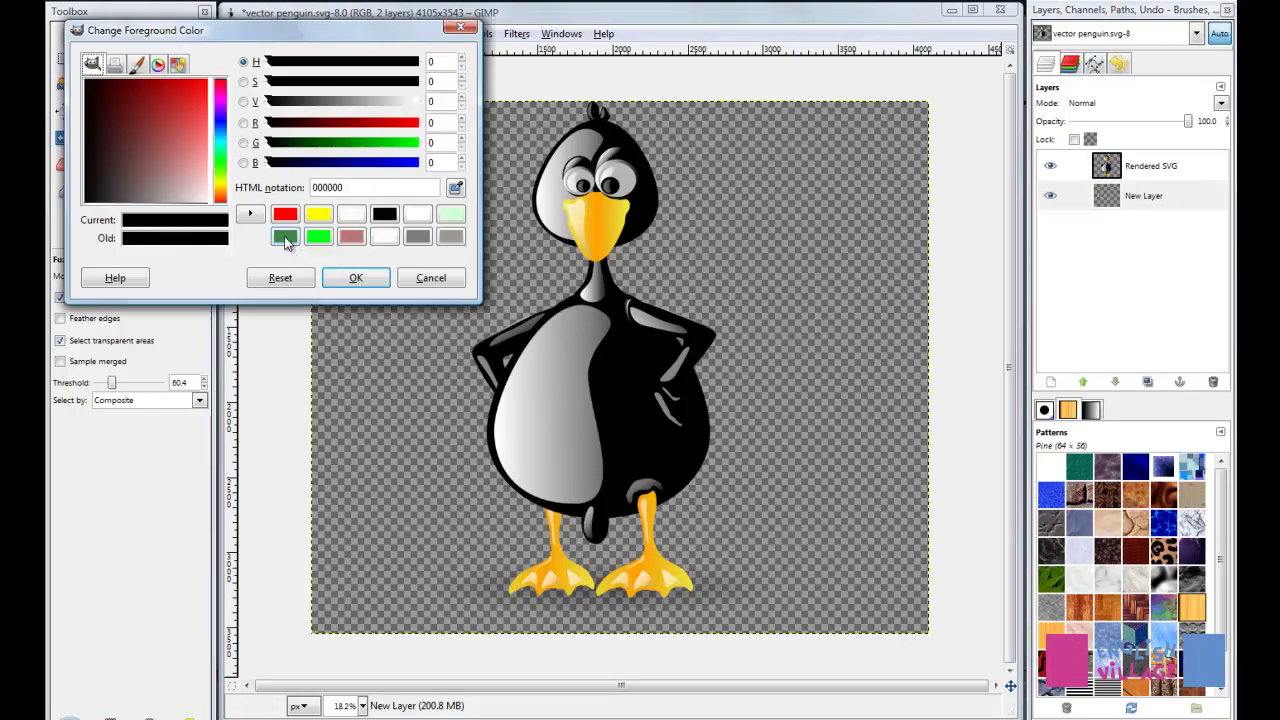
pyautogui.click(285, 213)
pyautogui.click(352, 277)
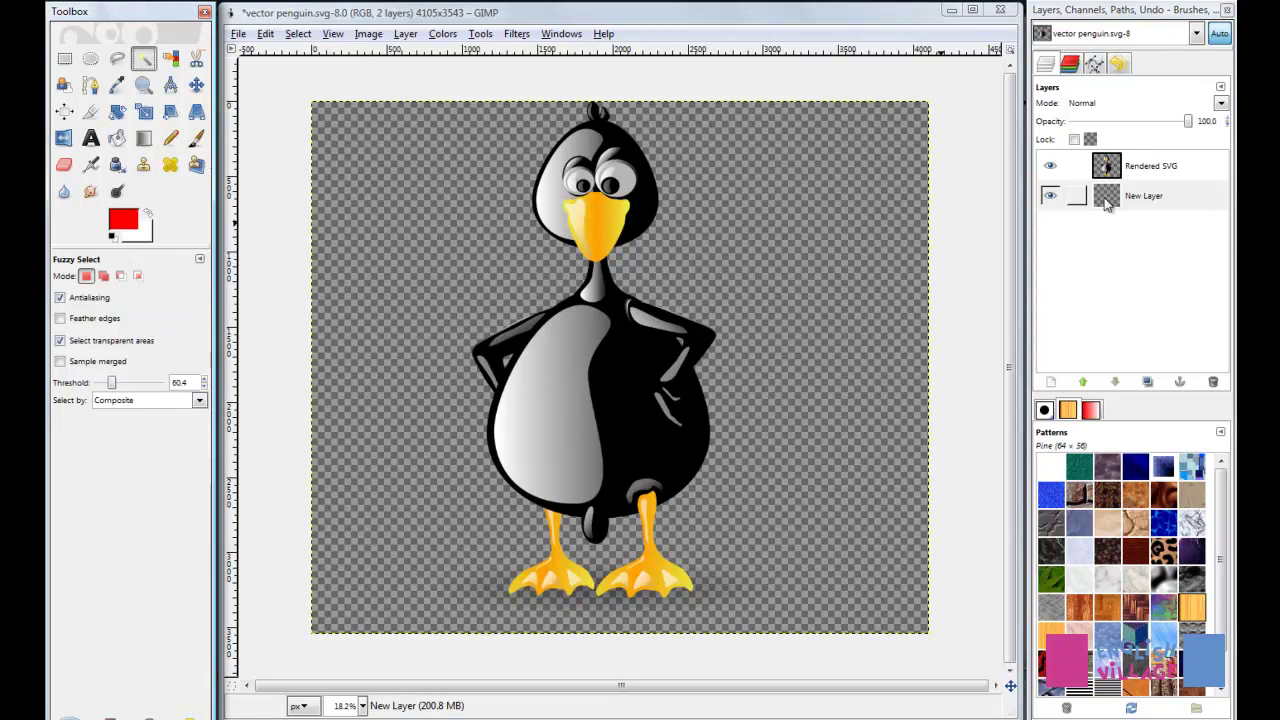
pyautogui.hotkey('ctrl', '.')
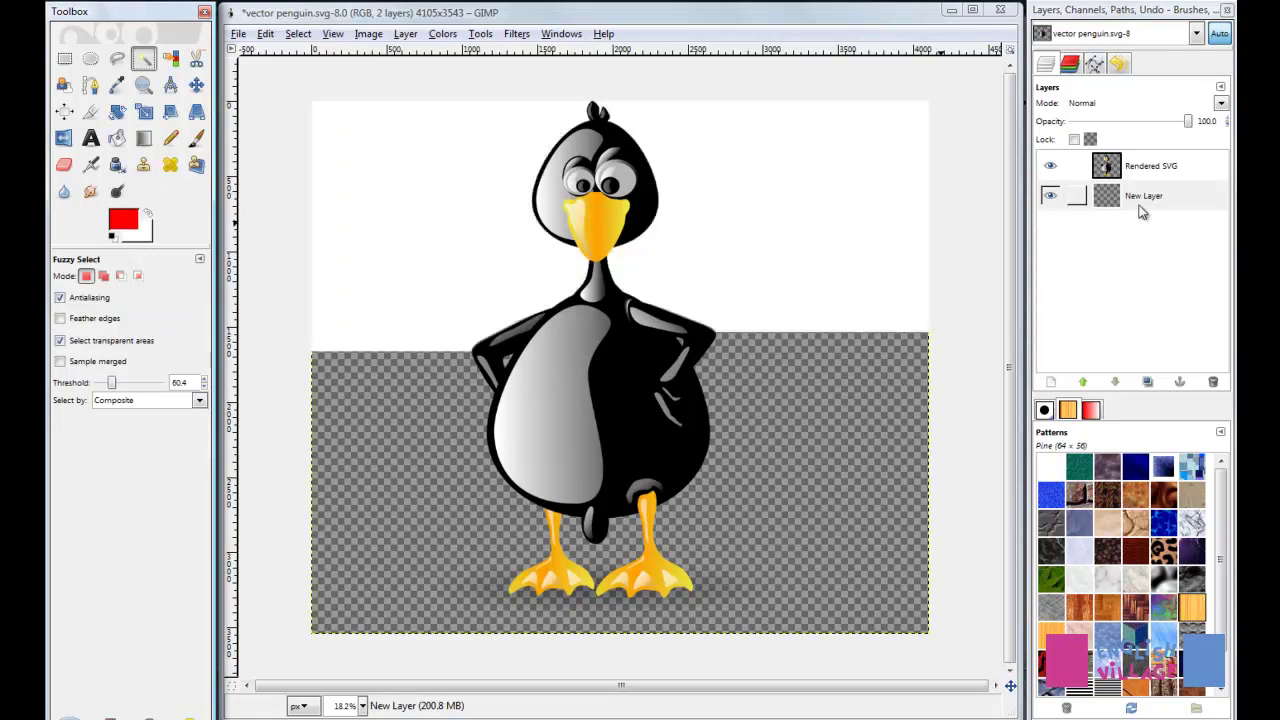
pyautogui.hotkey('ctrl', ',')
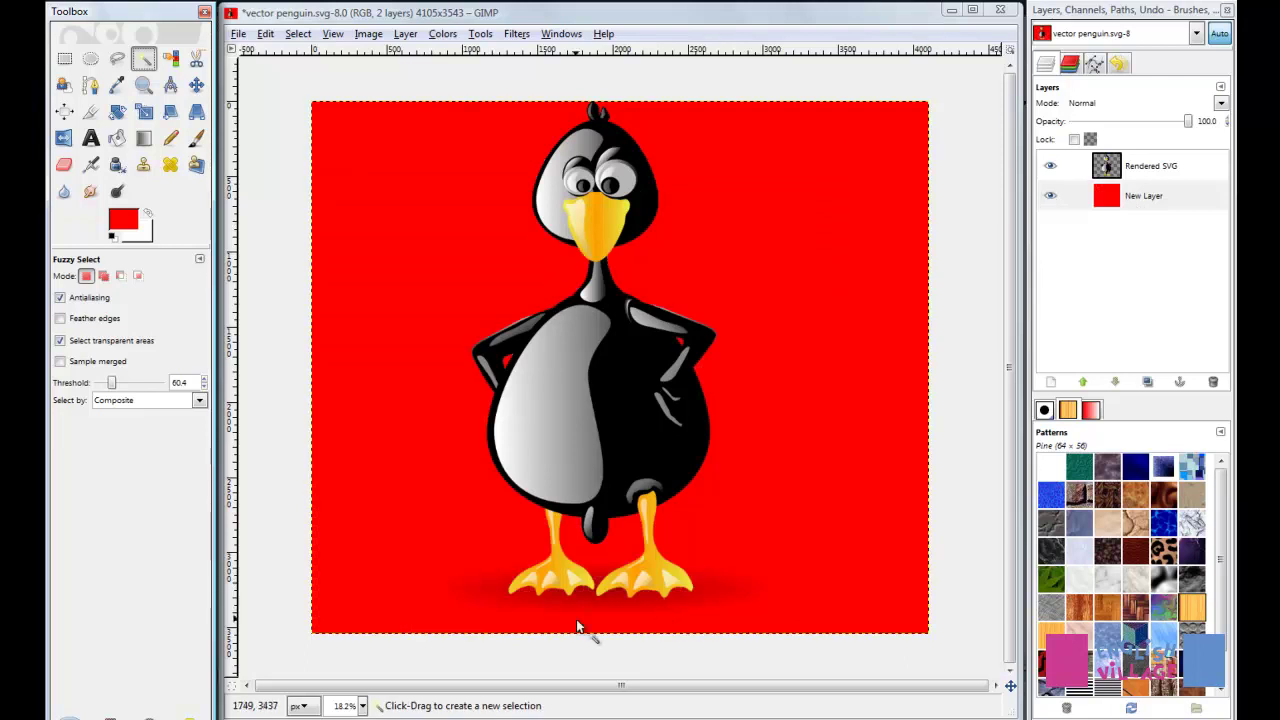
# Examine the penguin's body, feet and soft shadow against the red background at higher magnification
pyautogui.scroll(4, 585, 600)
pyautogui.scroll(-2, 585, 608)
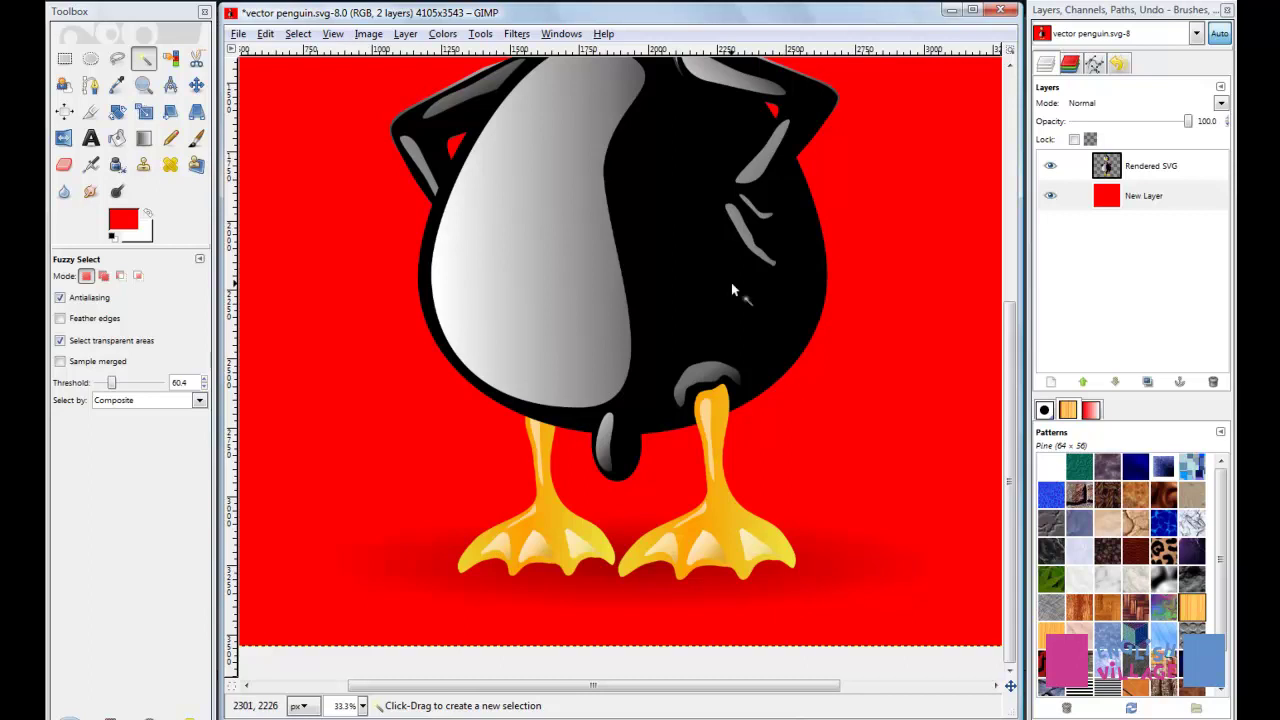
pyautogui.scroll(-1, 731, 282)
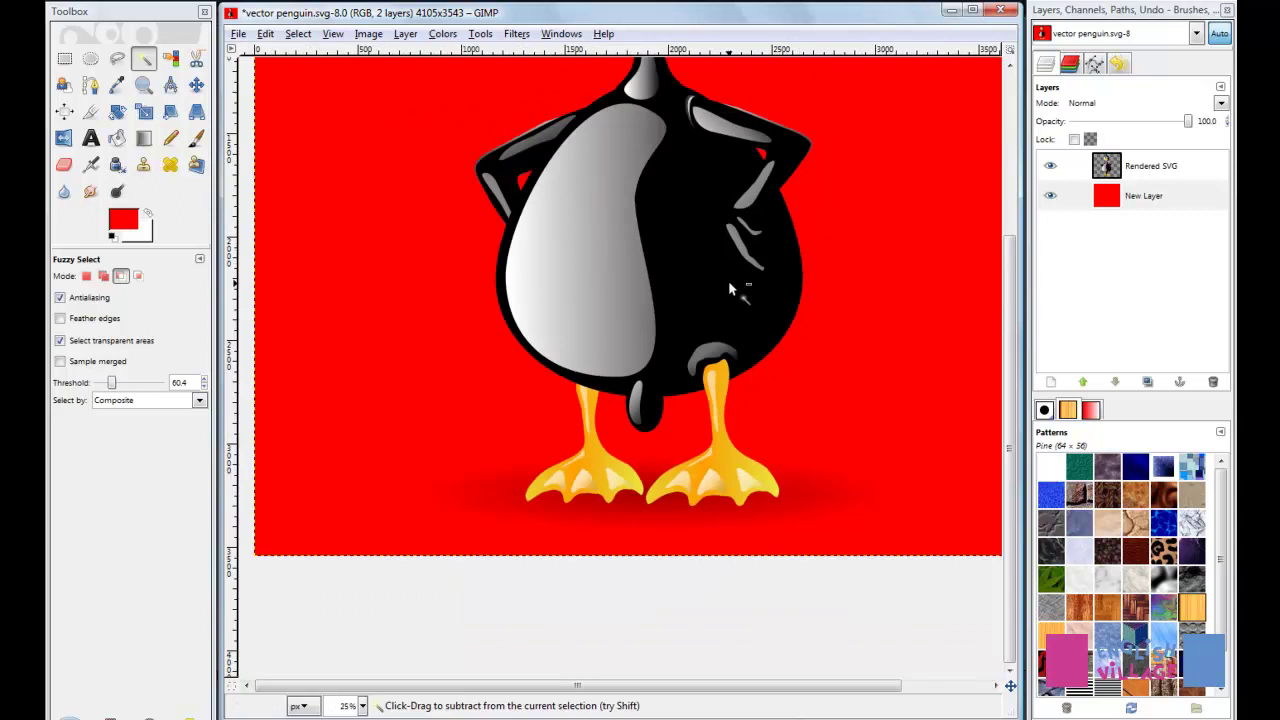
pyautogui.scroll(-1, 728, 280)
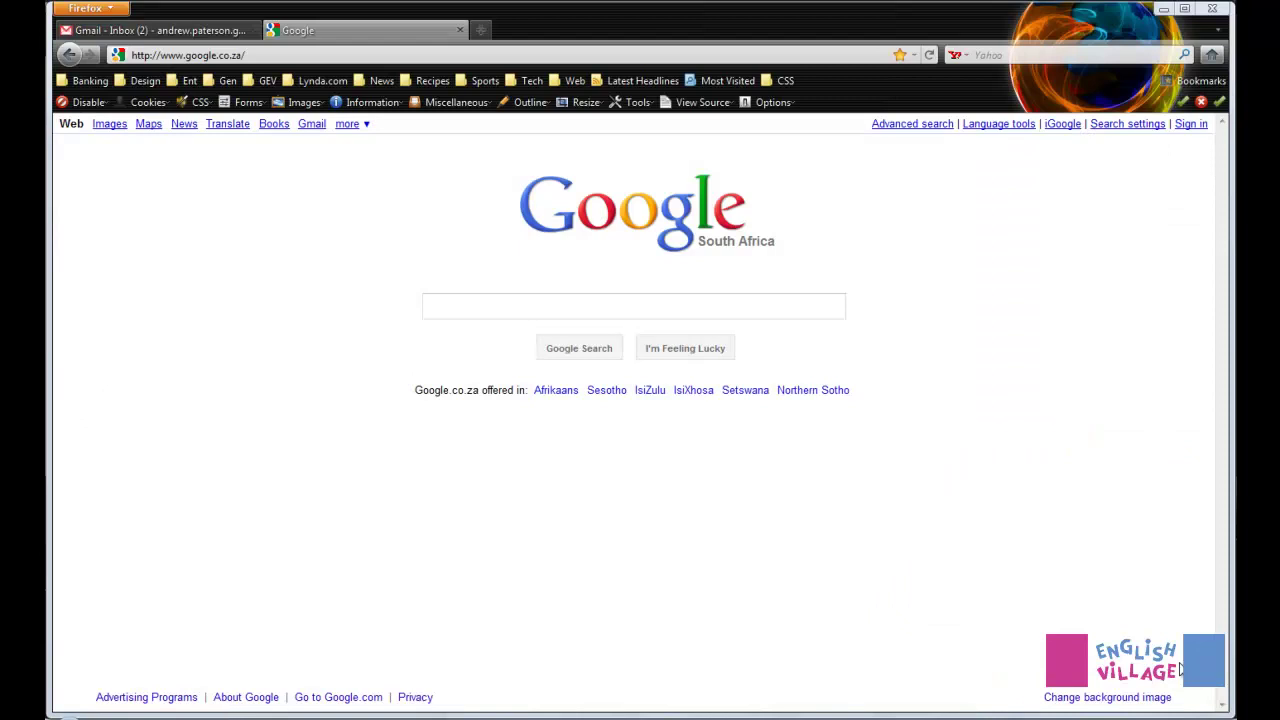
# Switch to Firefox, search Google for inkscape and open the official Inkscape website from the results
pyautogui.click(684, 310)
pyautogui.write('in')
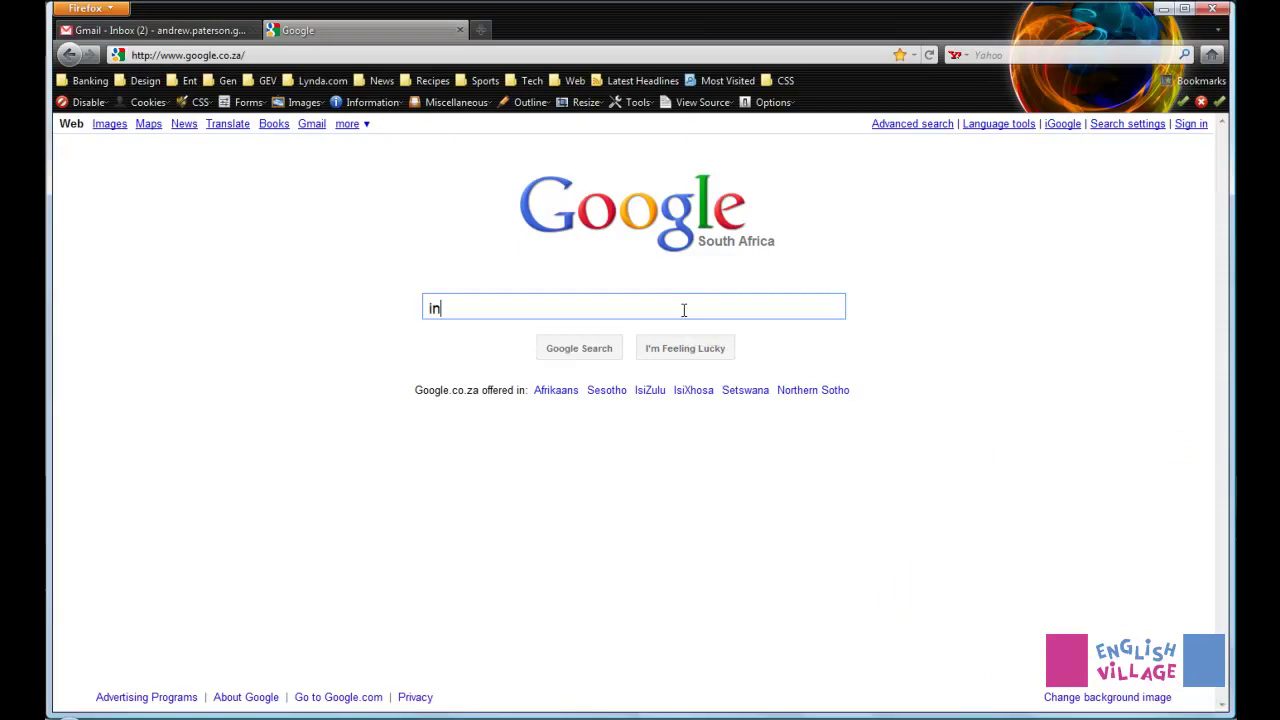
pyautogui.write('kscape')
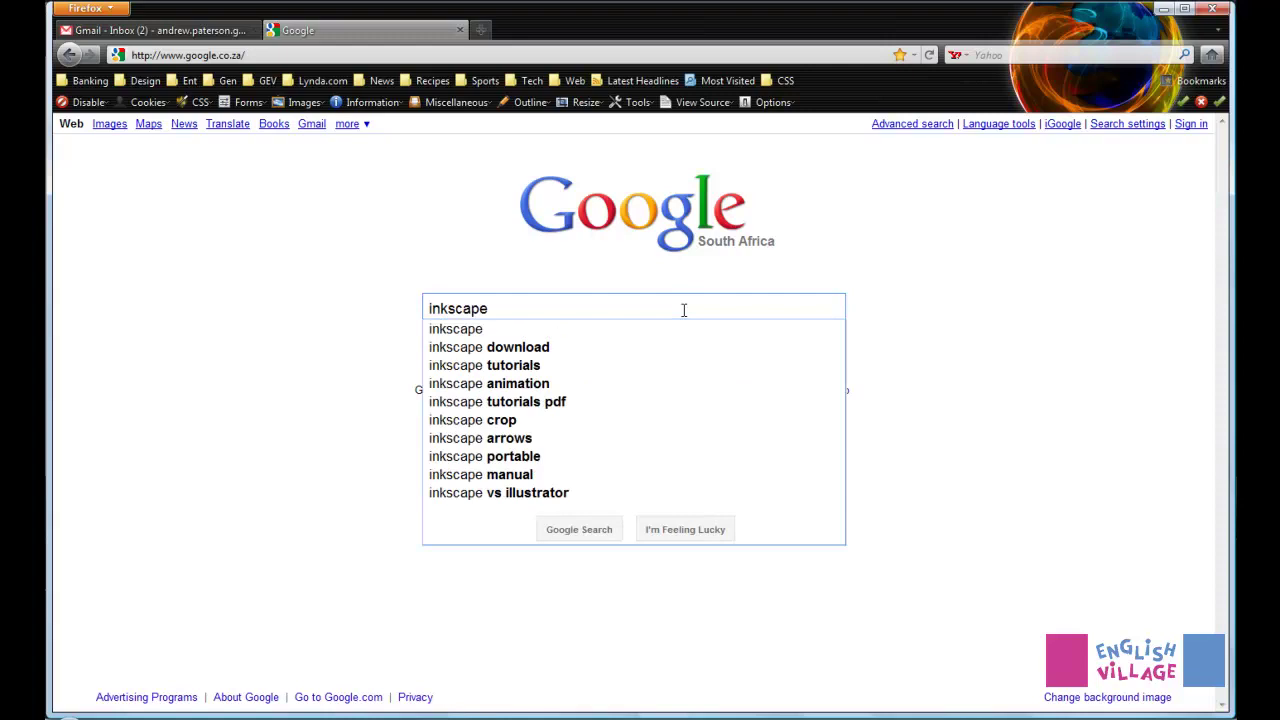
pyautogui.click(455, 331)
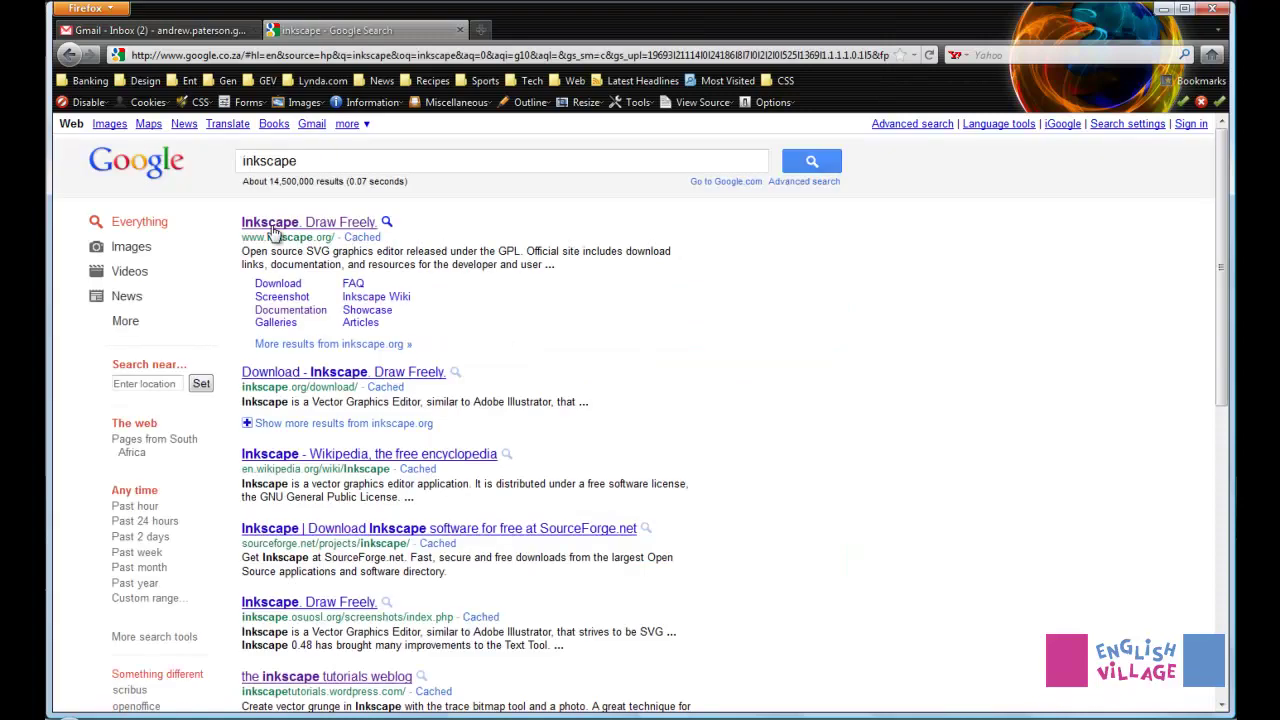
pyautogui.click(354, 223)
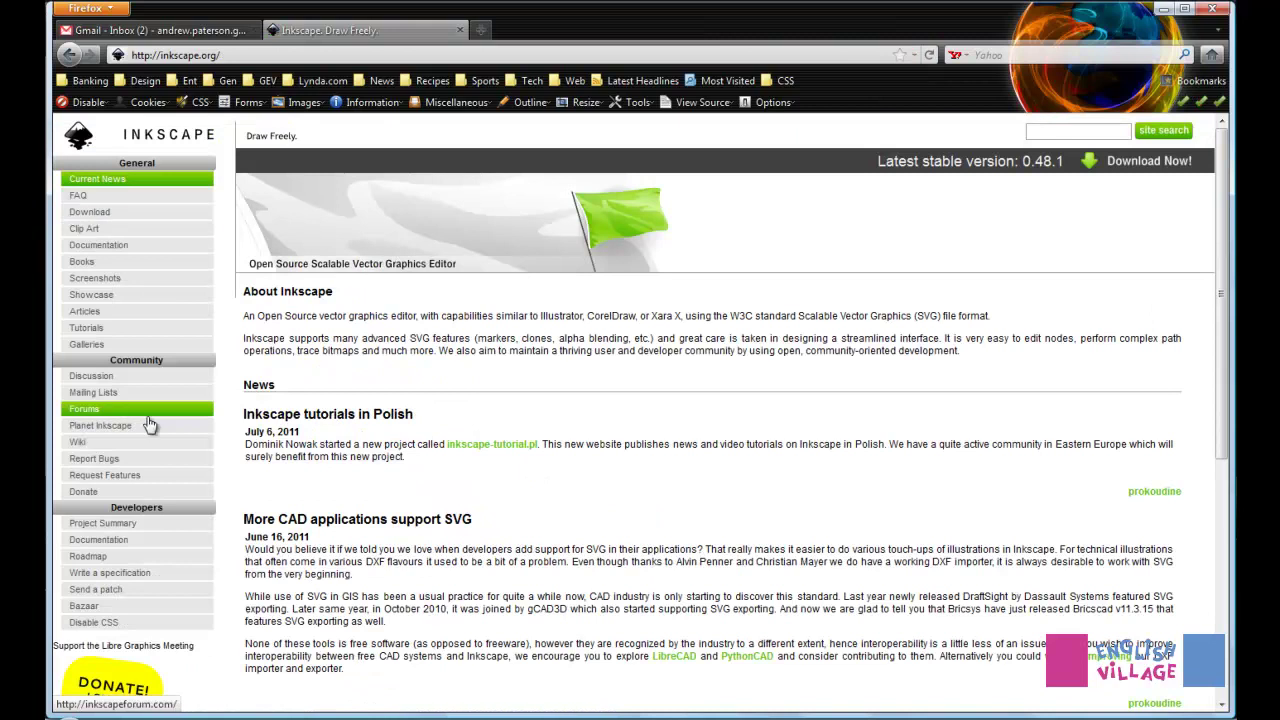
# Open the Inkscape download page, and request the Windows installer from the official release packages
pyautogui.click(97, 214)
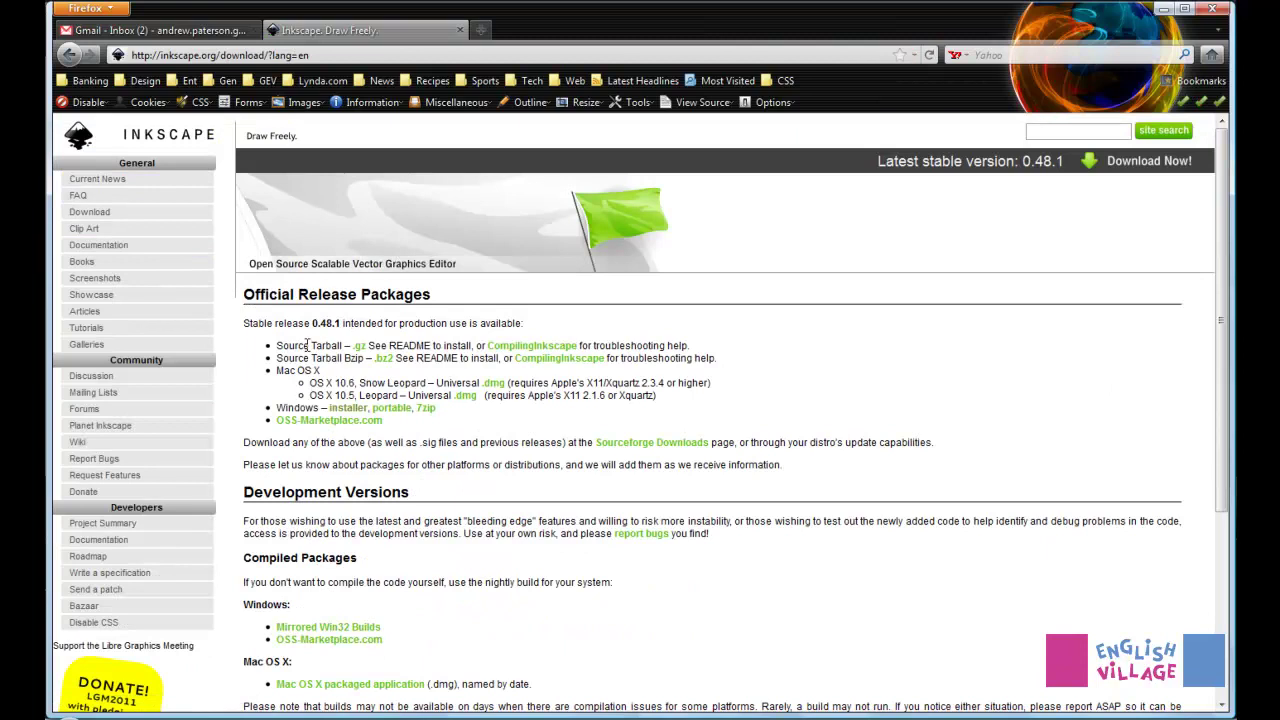
pyautogui.moveTo(245, 298); pyautogui.dragTo(434, 299)
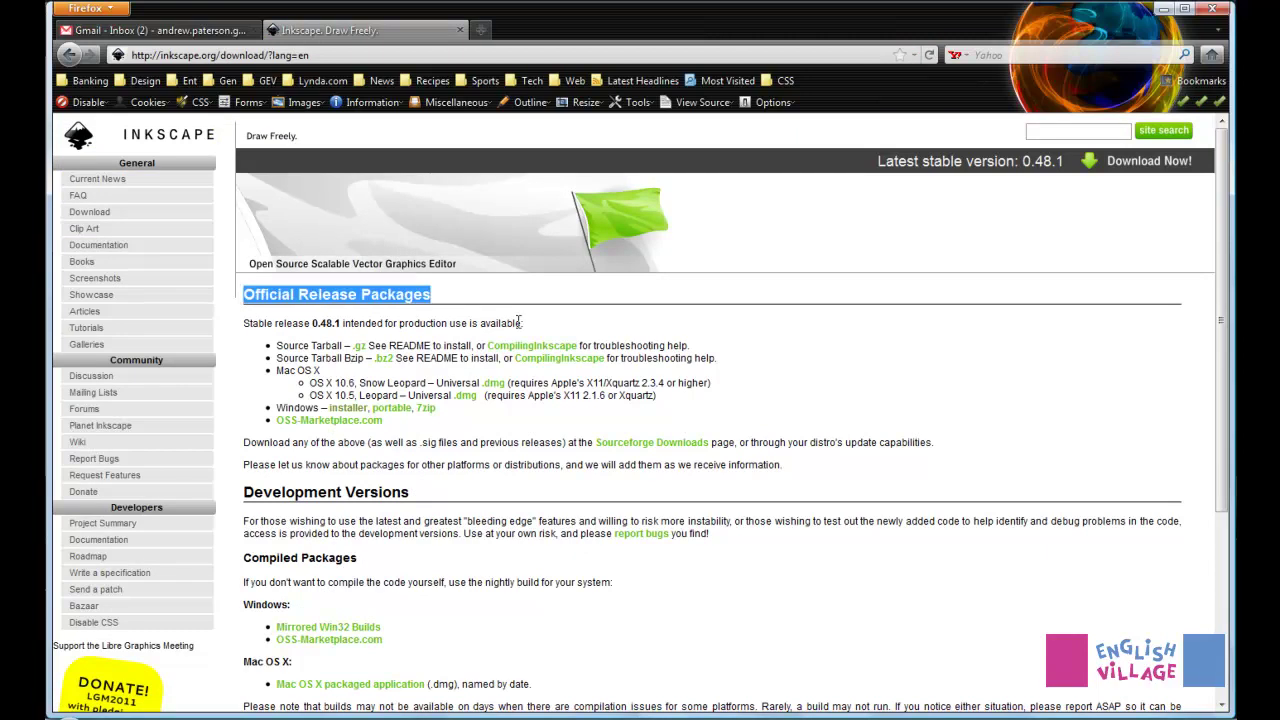
pyautogui.click(279, 370)
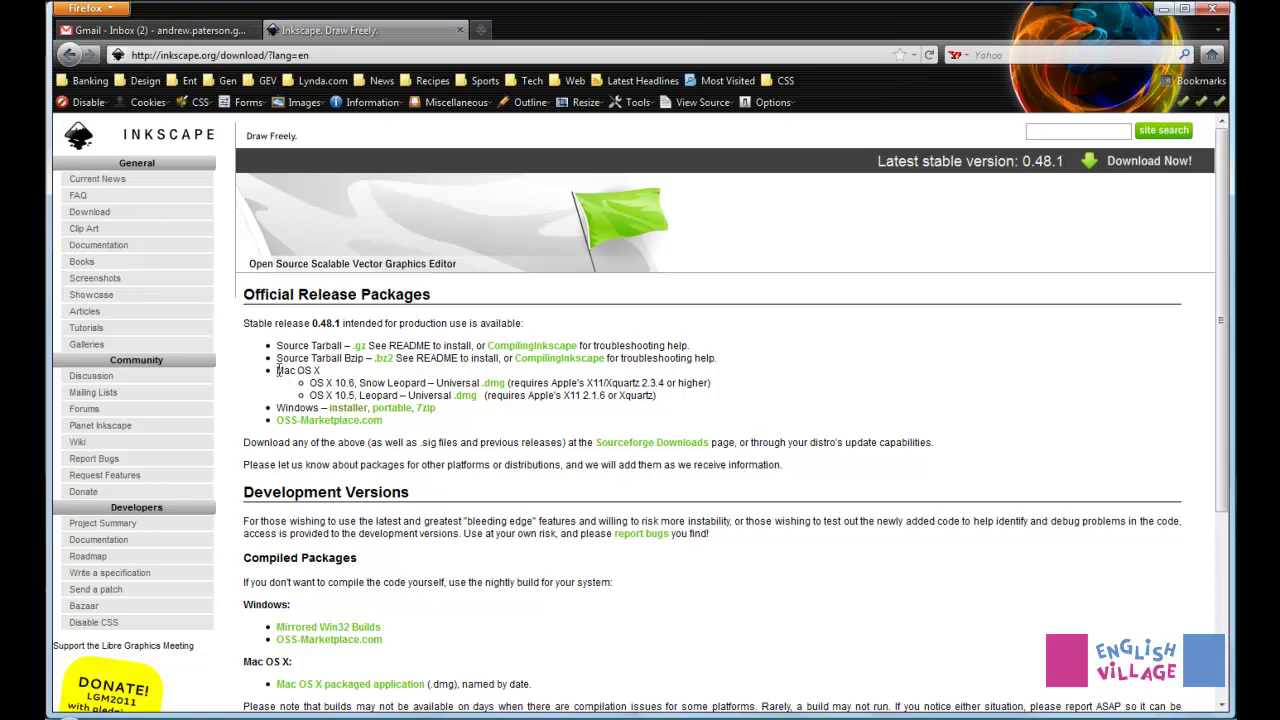
pyautogui.moveTo(279, 370); pyautogui.dragTo(409, 395)
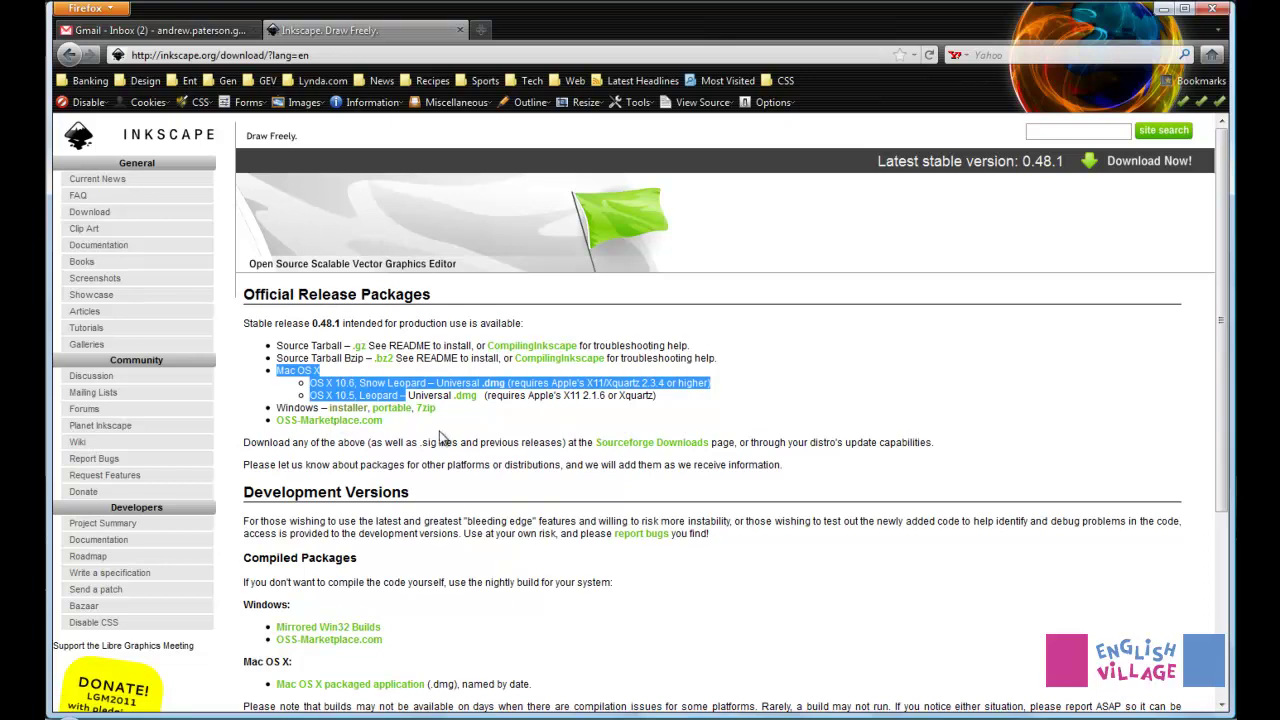
pyautogui.click(350, 409)
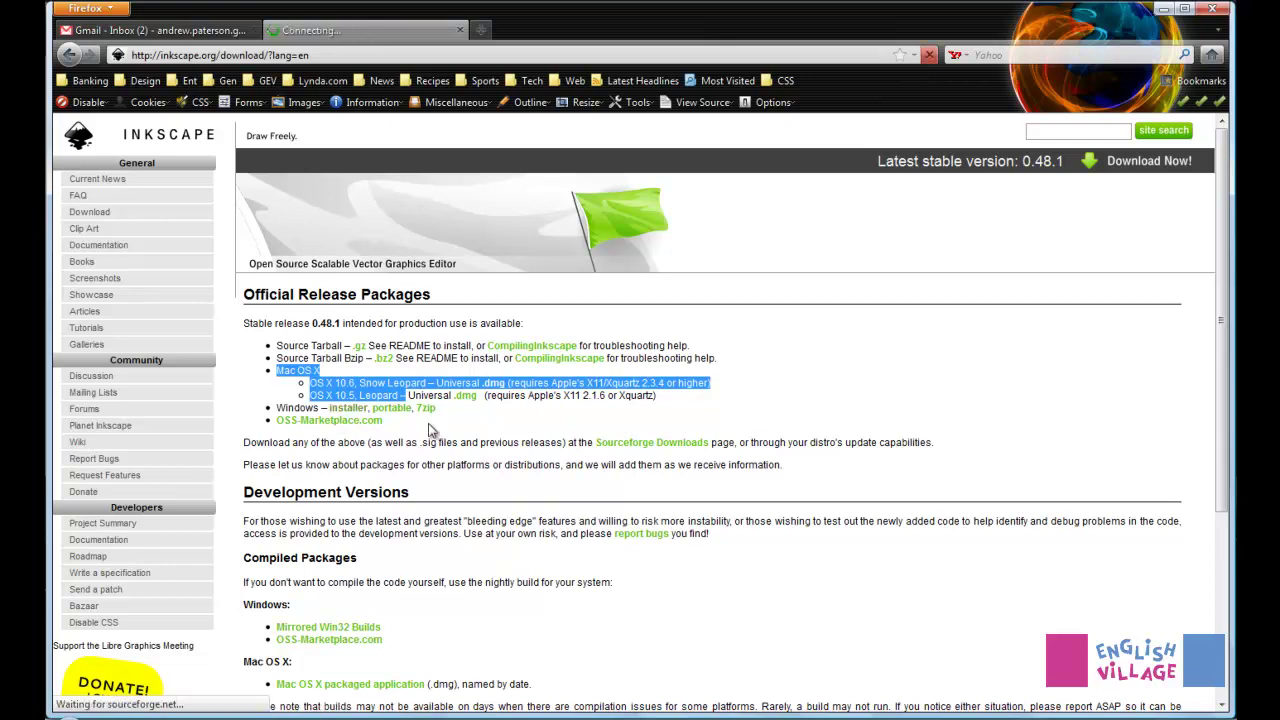